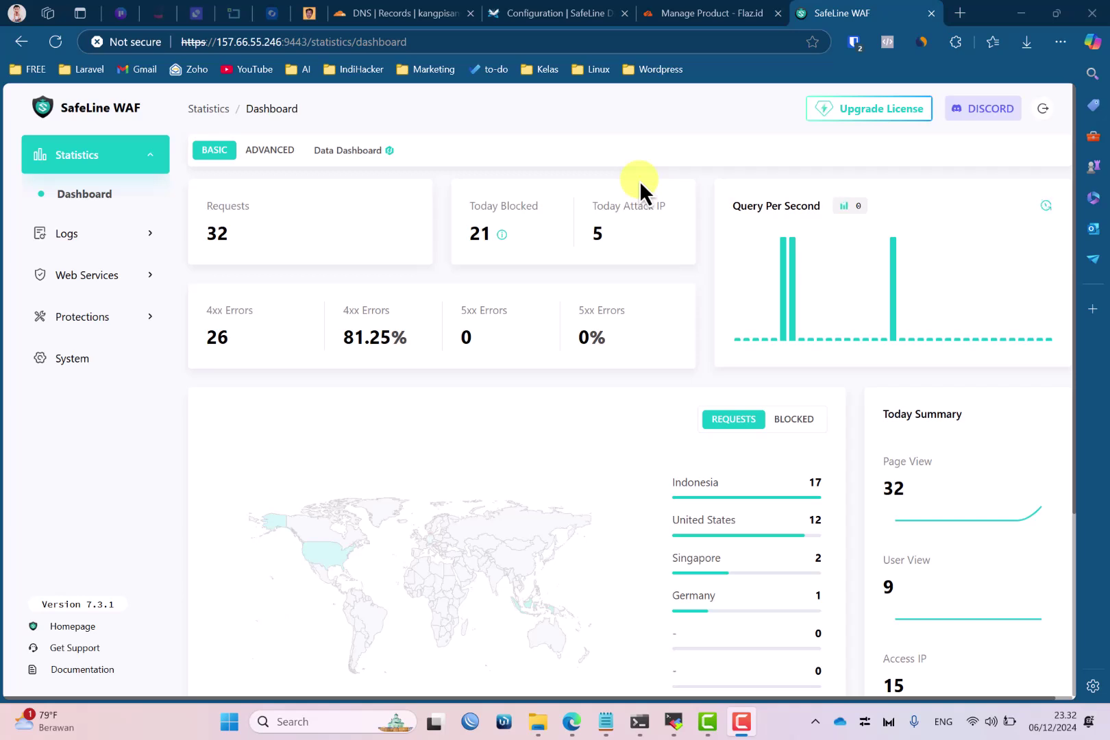
- Open the rate limiting protections and enable Access Limiting
click(297, 126)
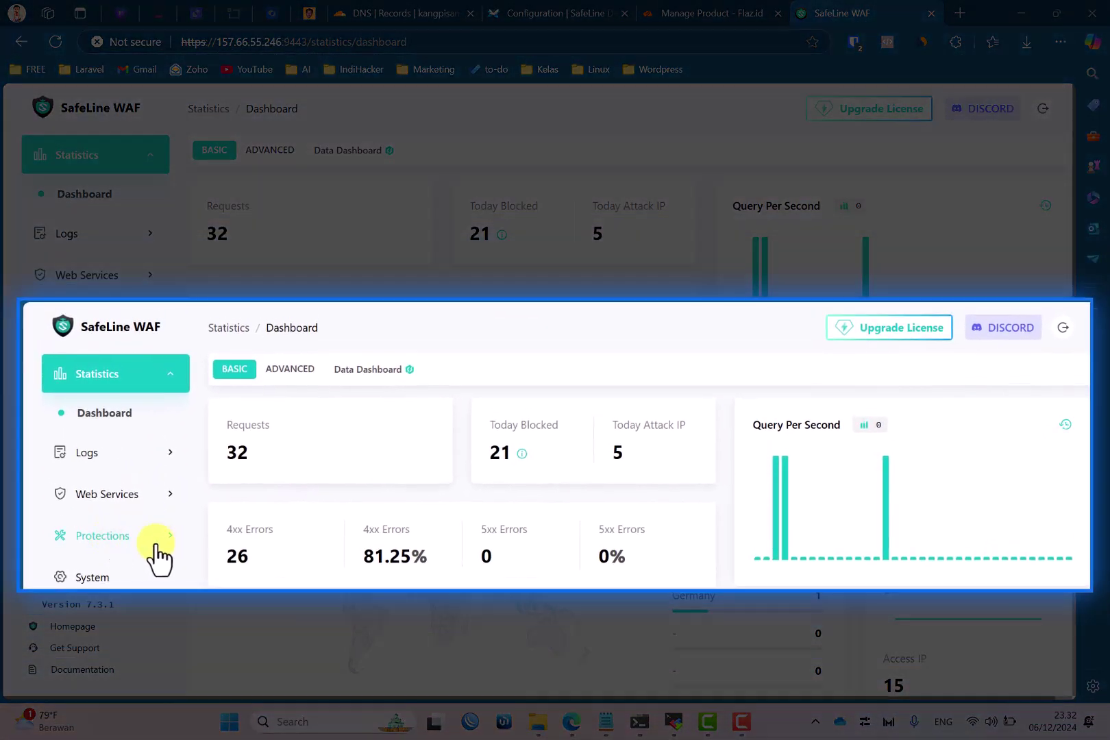
click(84, 347)
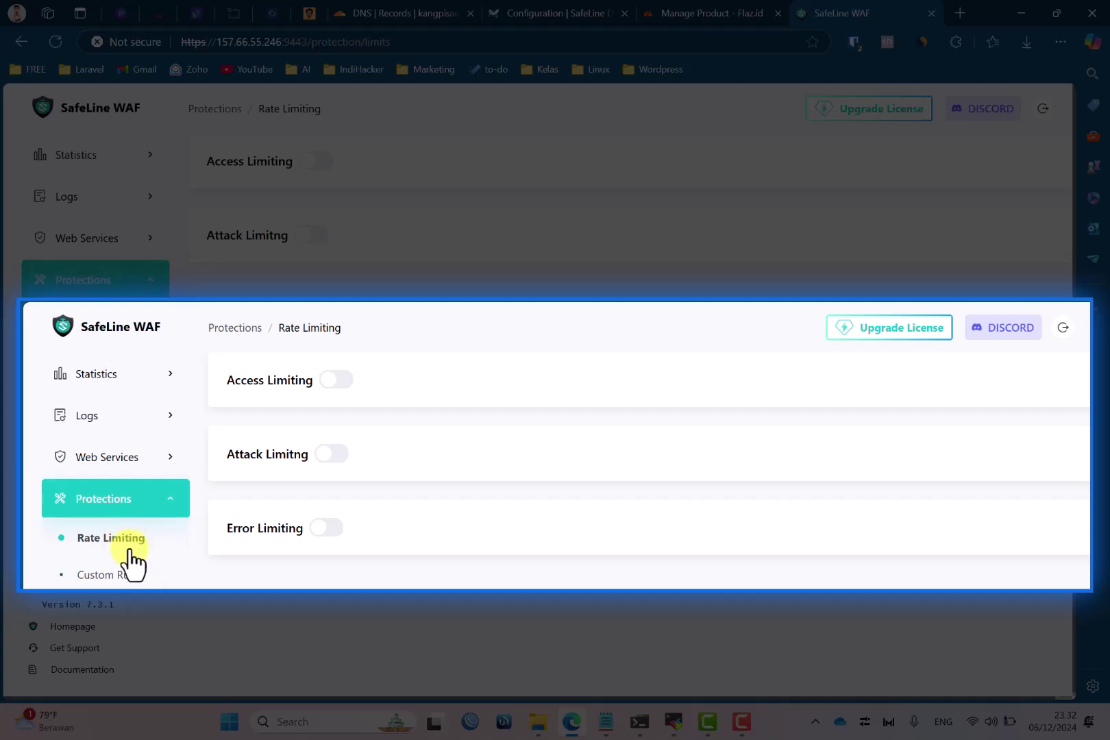
click(314, 160)
click(315, 362)
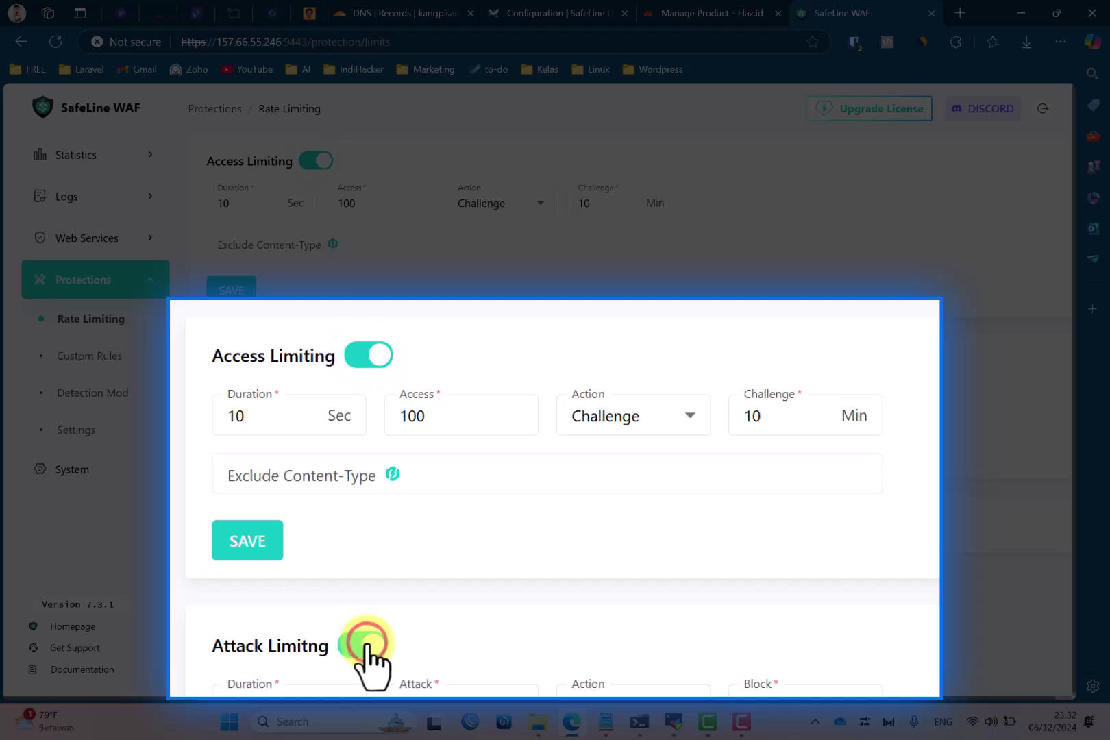
click(370, 642)
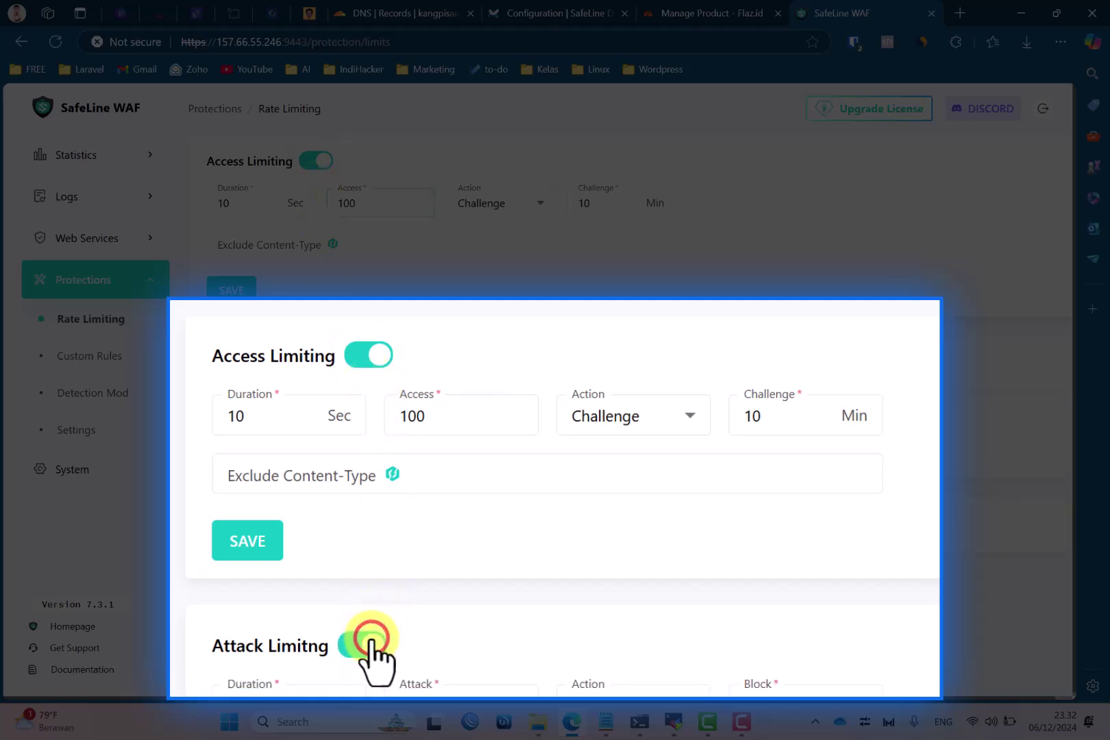
click(370, 642)
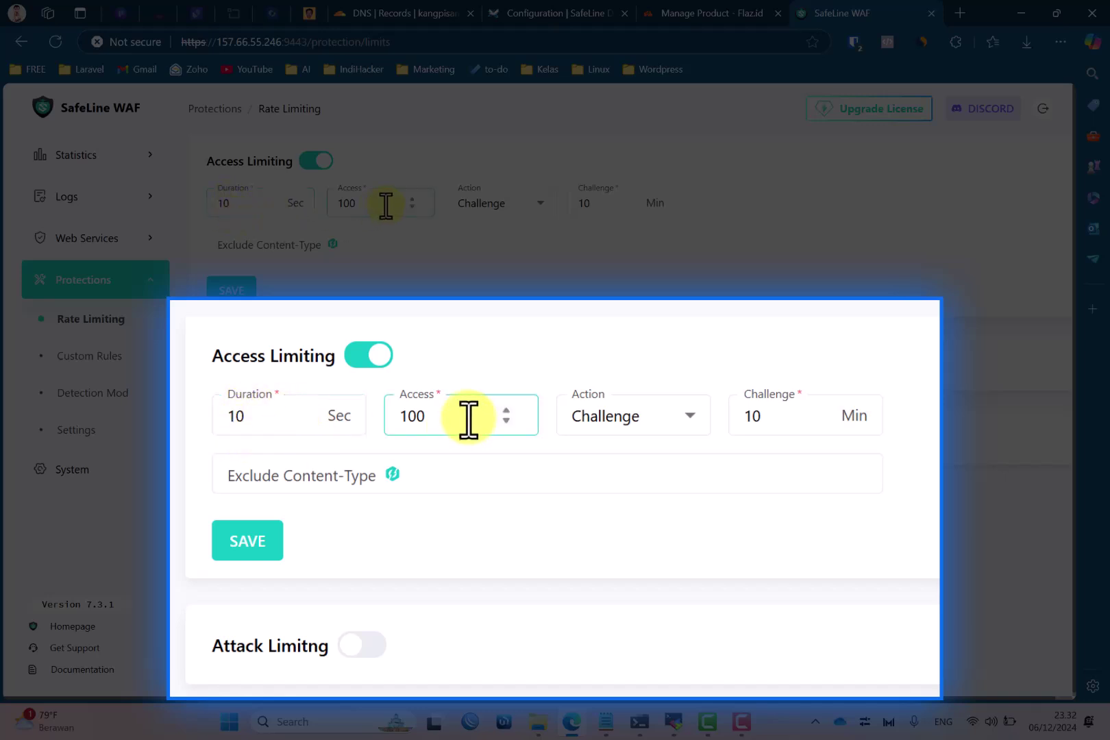
- Switch the Access Limiting action between Block and Challenge to compare the two options
click(506, 212)
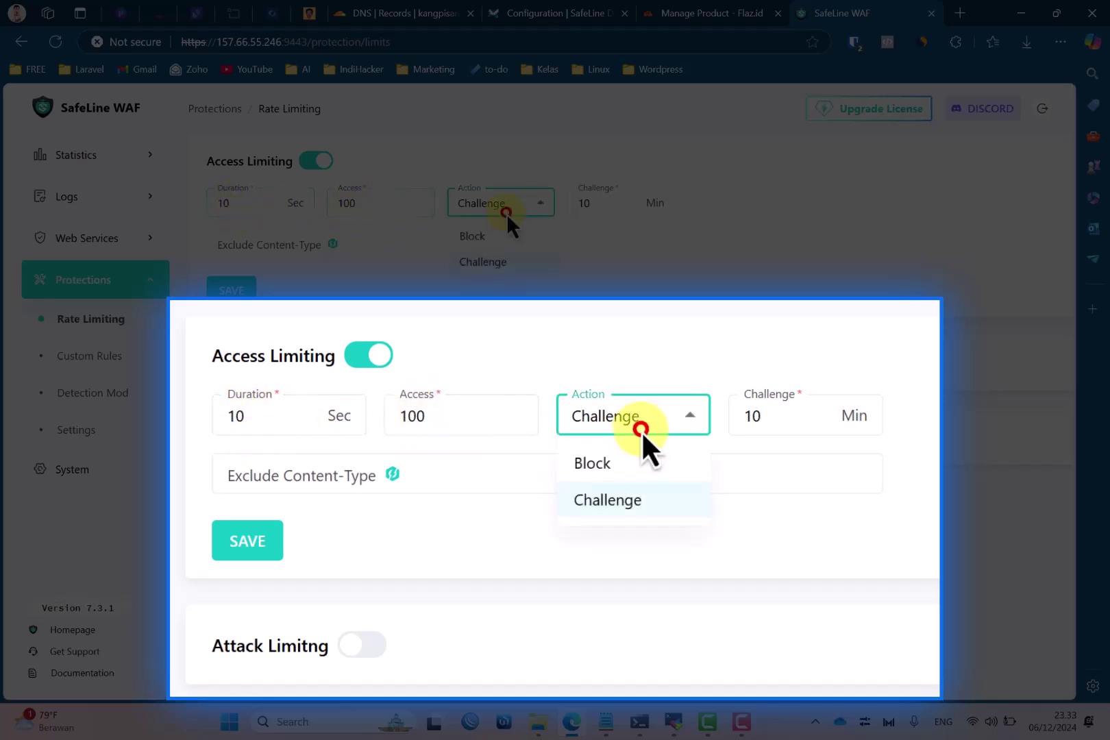
click(515, 261)
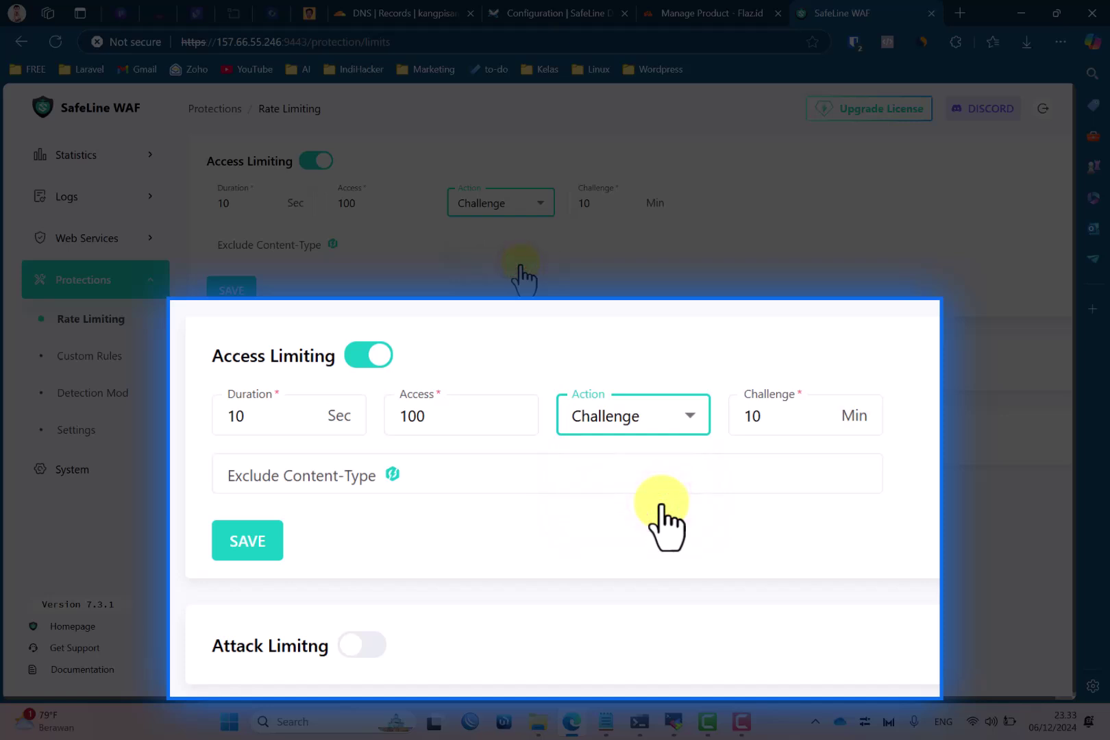
click(520, 264)
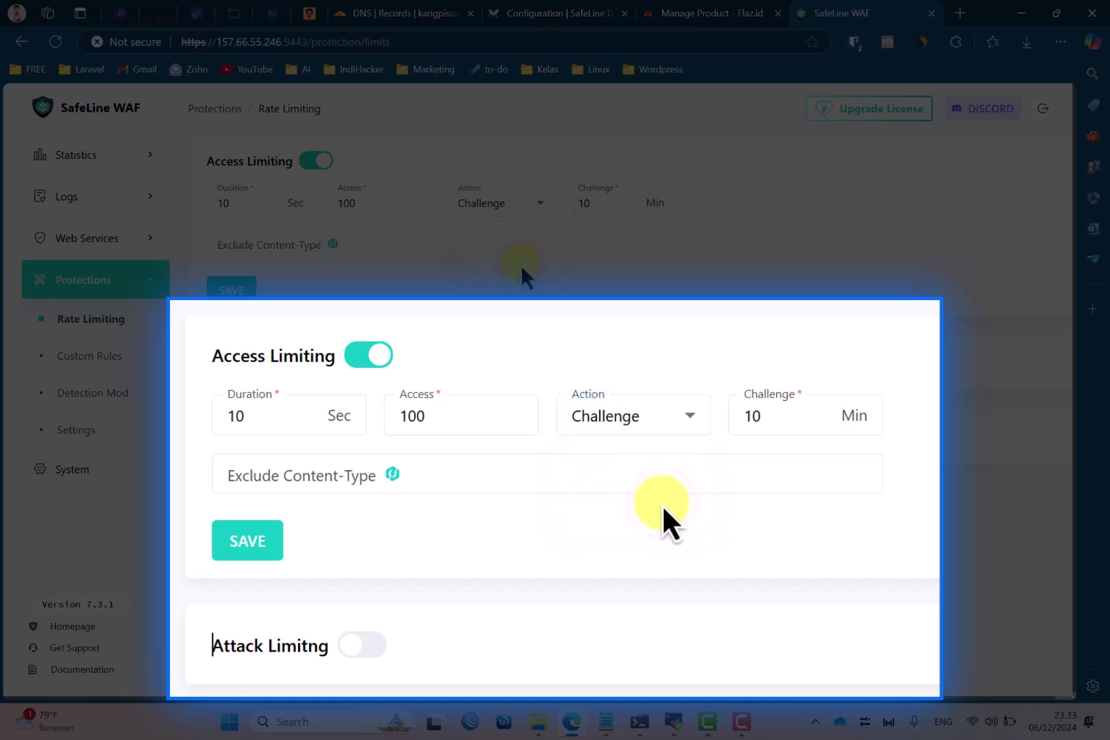
click(496, 201)
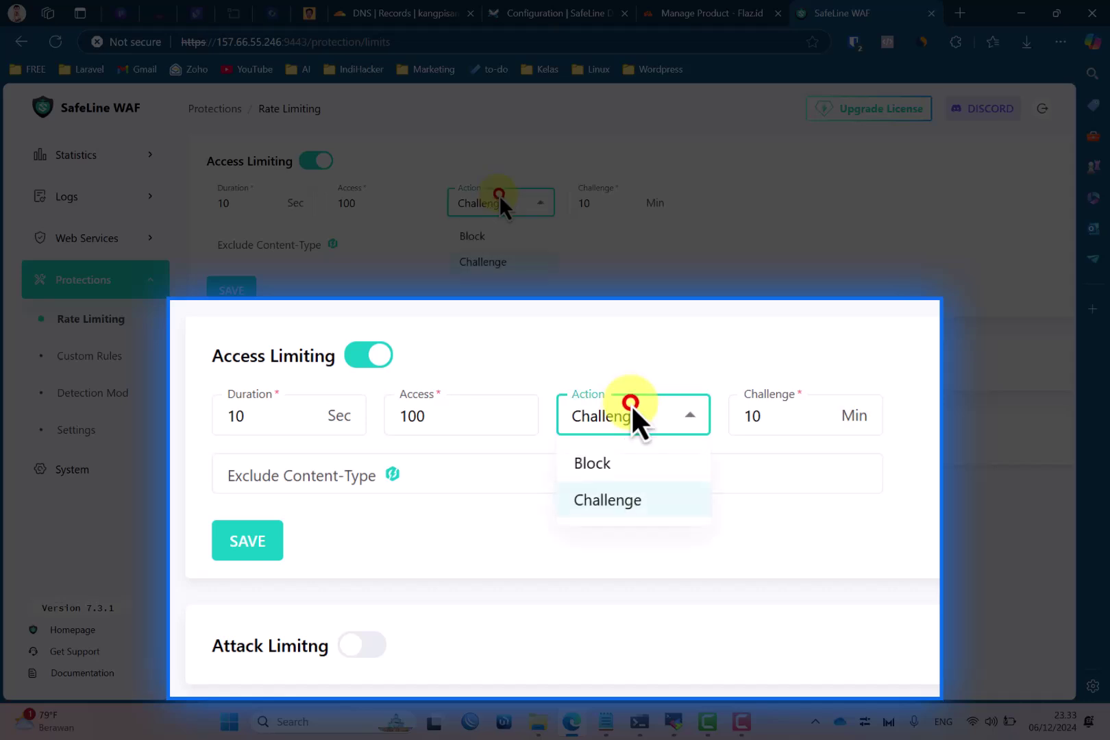
click(503, 237)
click(497, 201)
click(504, 258)
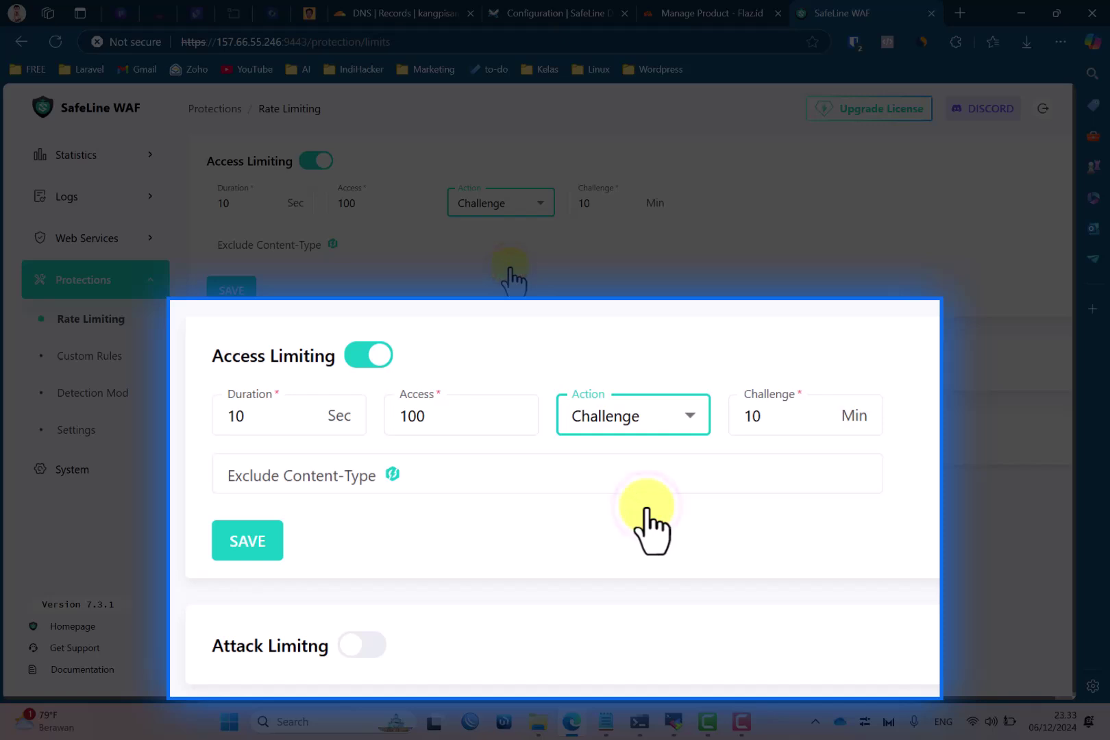
click(483, 211)
click(483, 233)
click(502, 277)
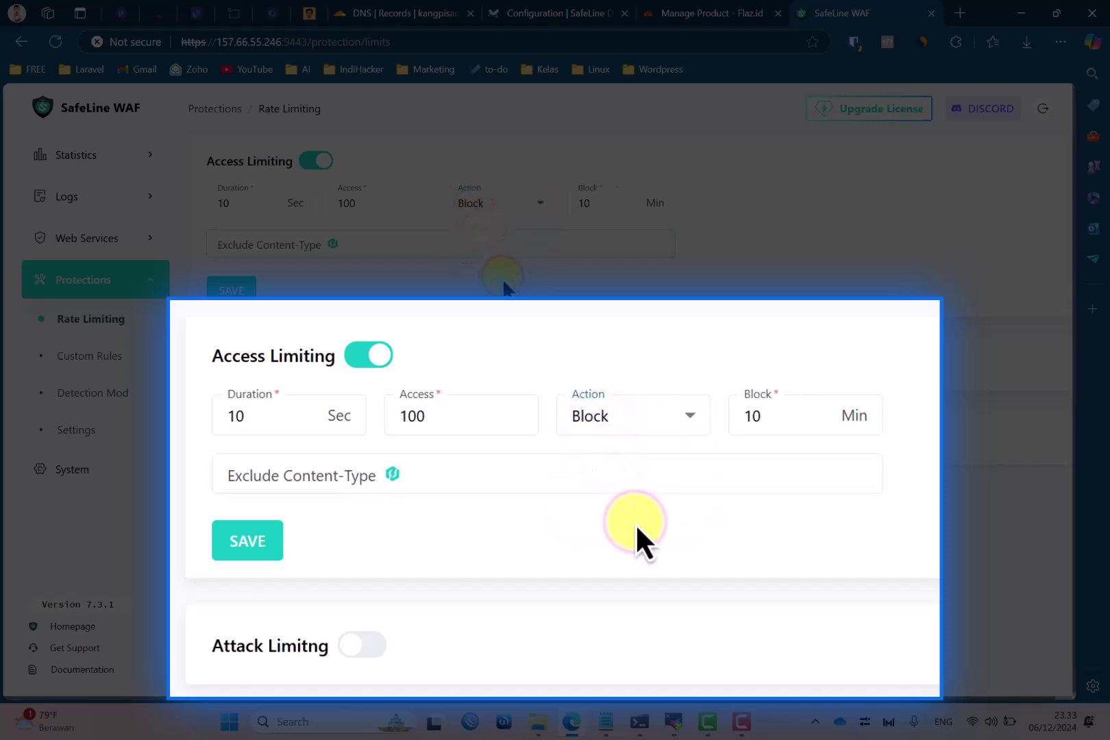
click(478, 202)
click(505, 267)
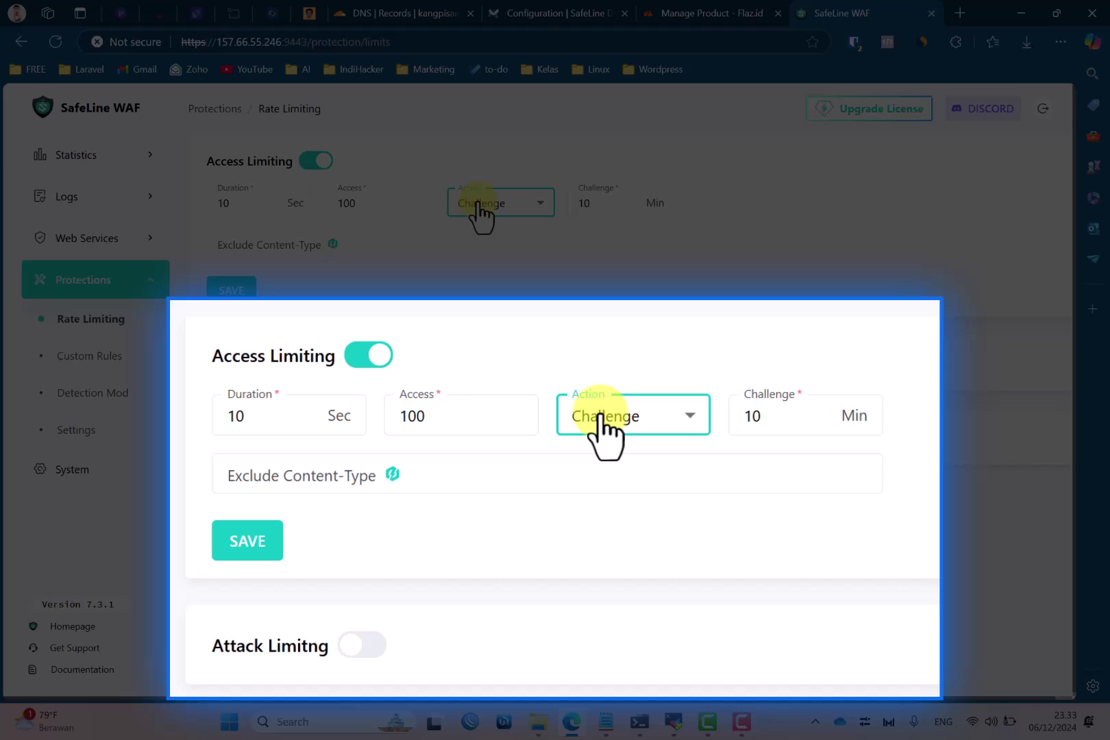
- Set the Access Limiting action to Block and the access count to 2, and save the rule
click(478, 205)
click(490, 229)
click(522, 279)
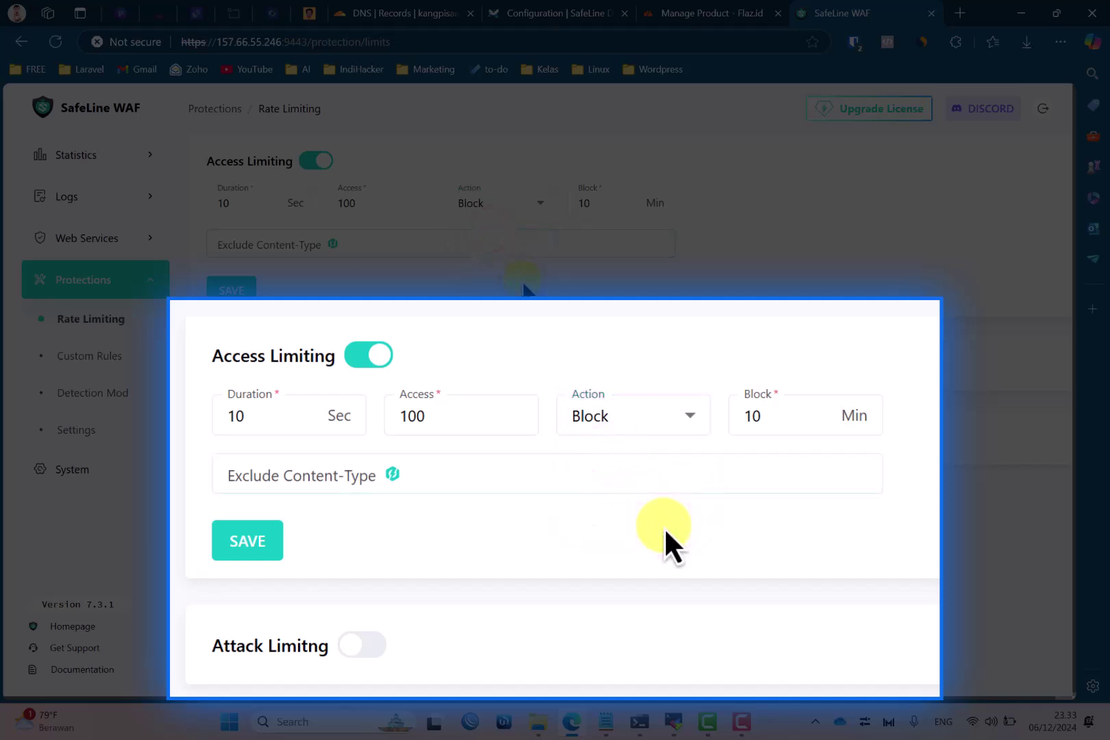
double_click(240, 201)
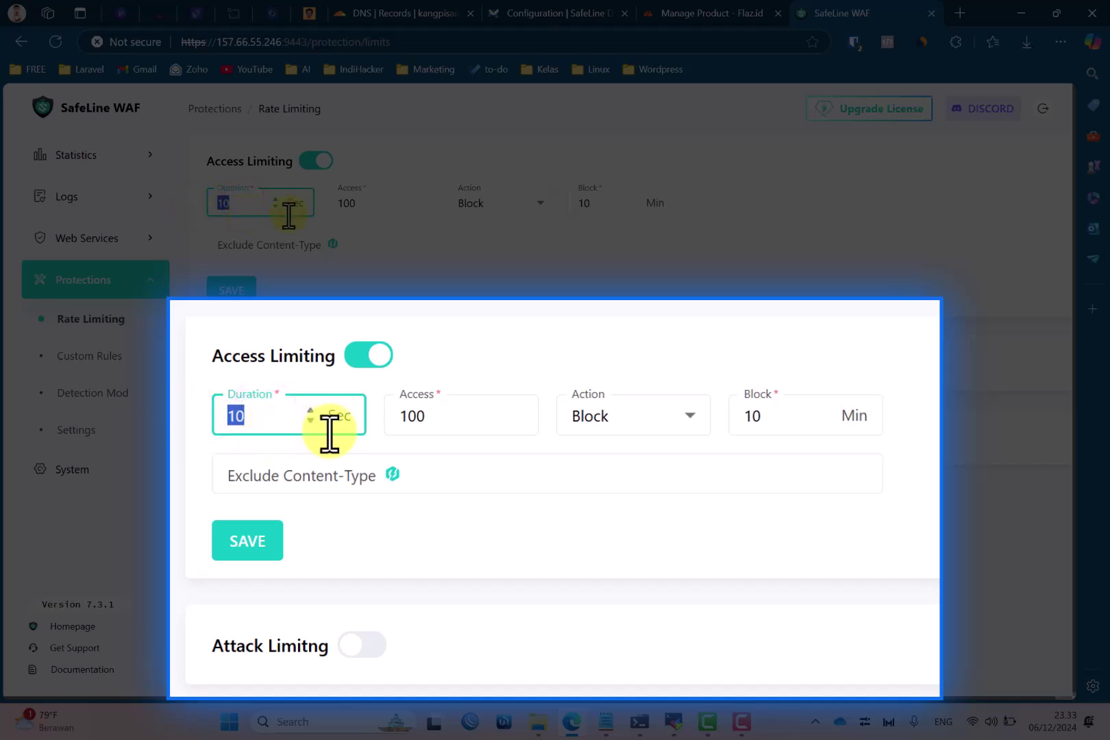
double_click(361, 204)
text(2)
click(456, 291)
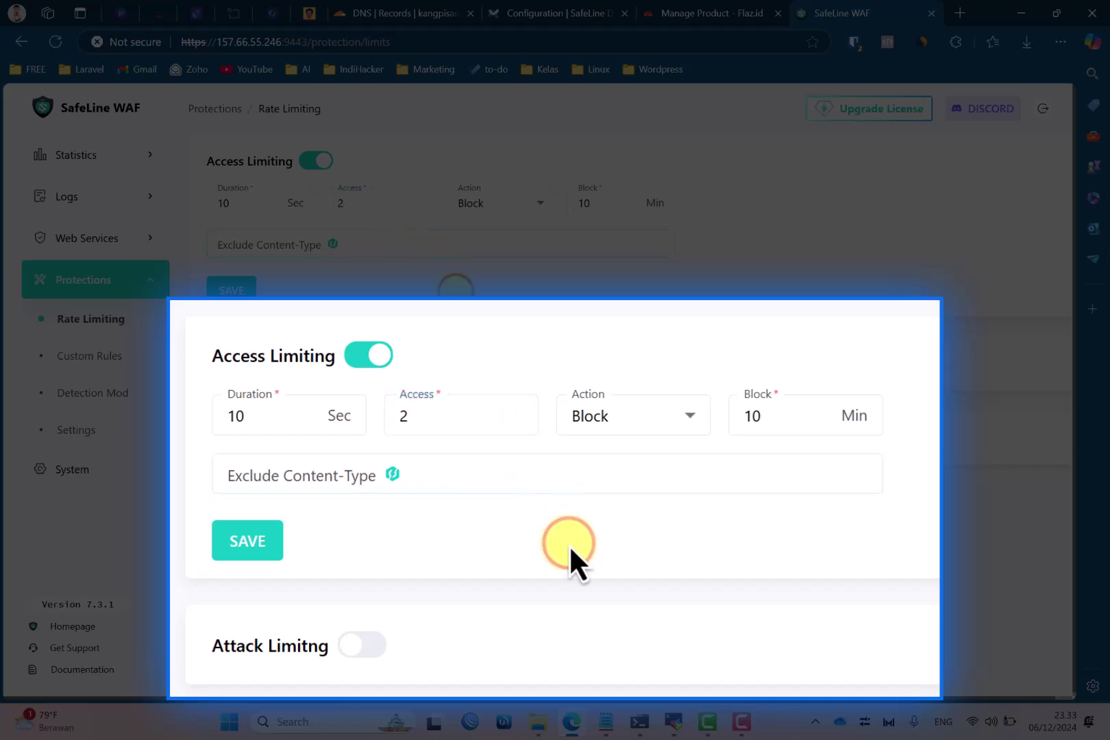
click(218, 289)
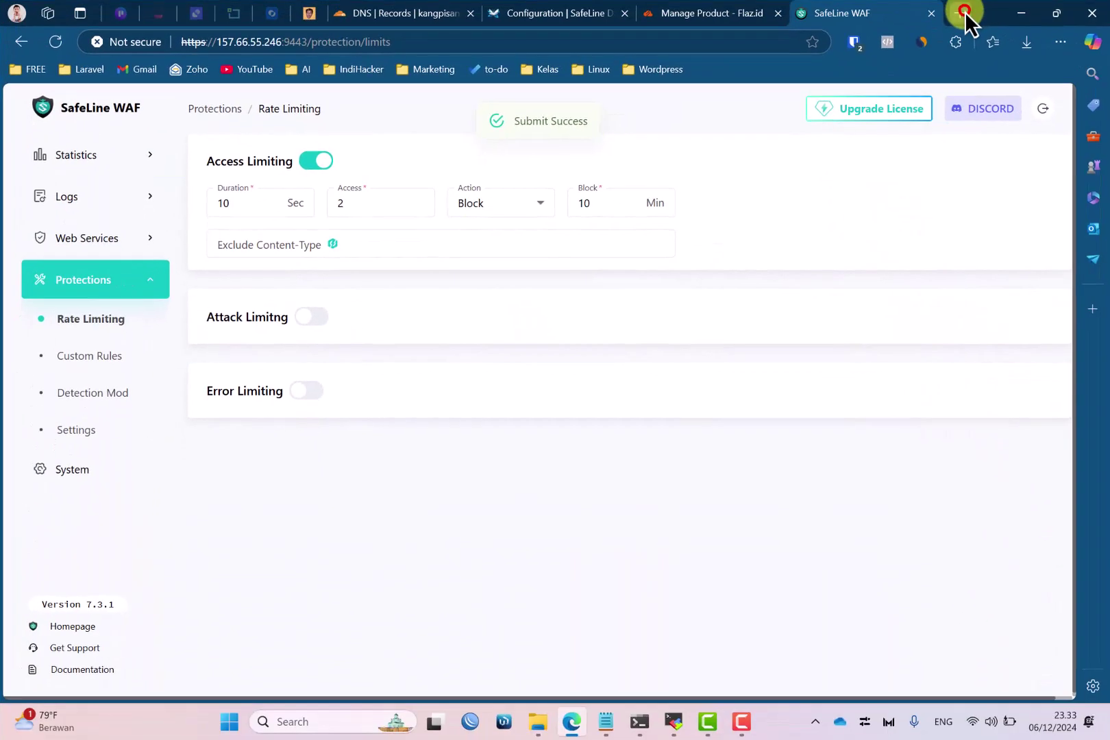
- Open kangpisang.id in a new browser tab and load it again to test the access limit
click(961, 13)
text(ka)
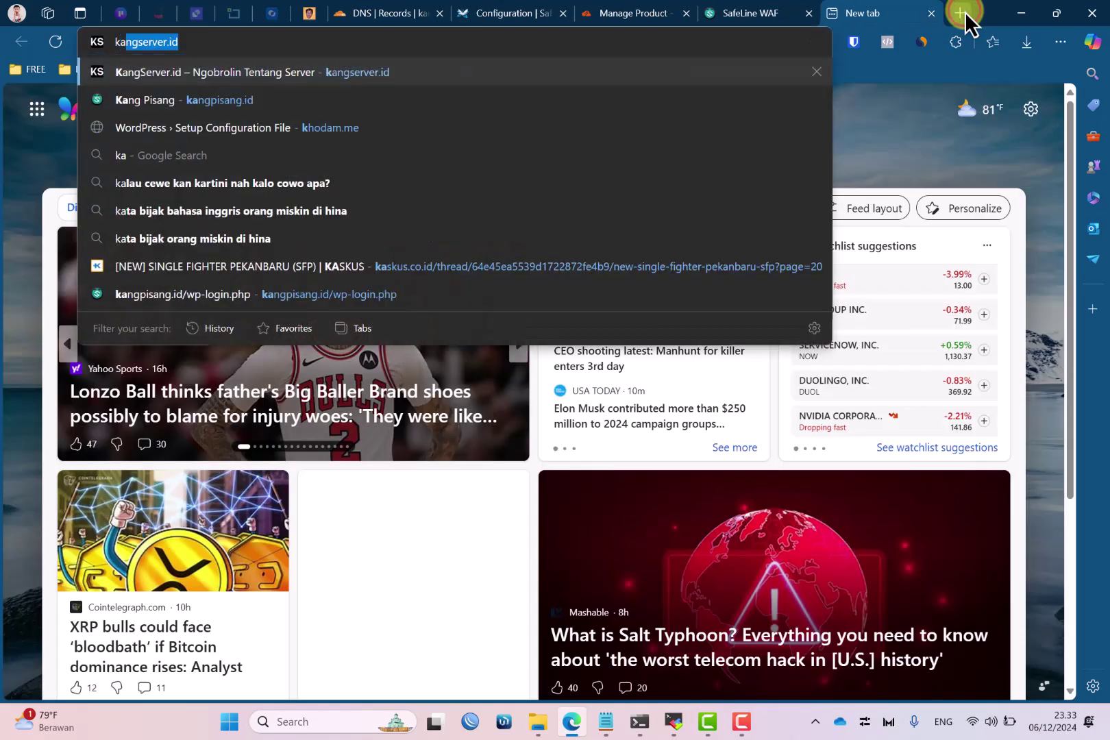
text(ngp)
key(Return)
click(733, 38)
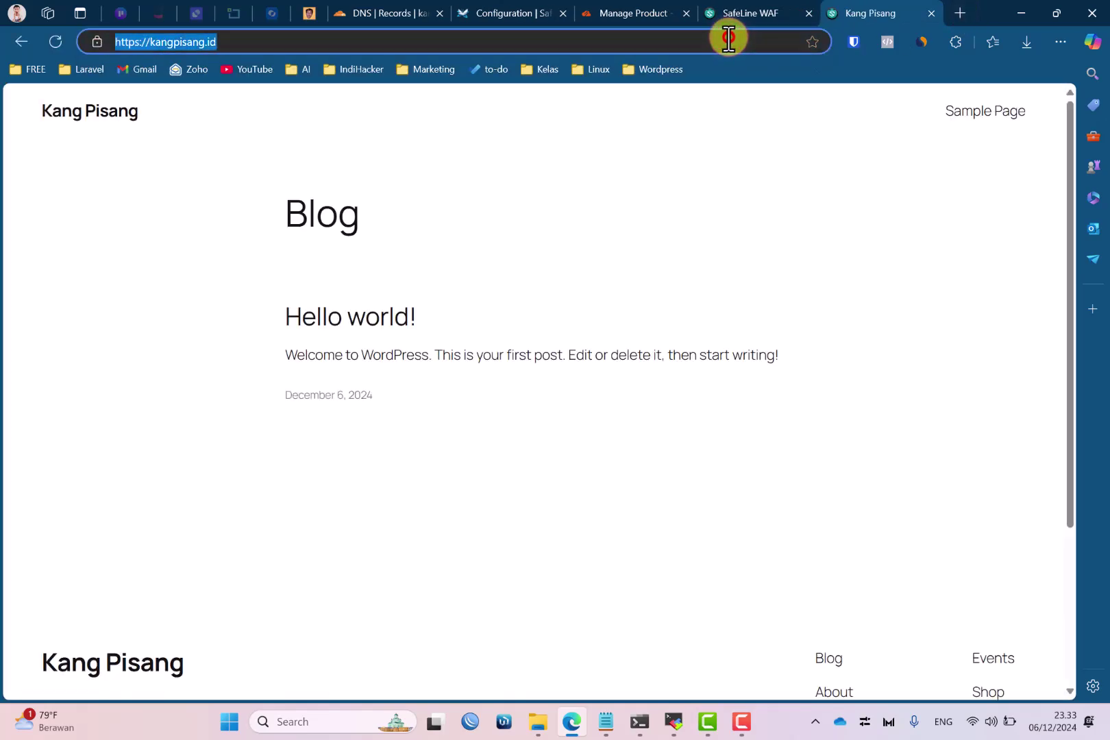
key(Return)
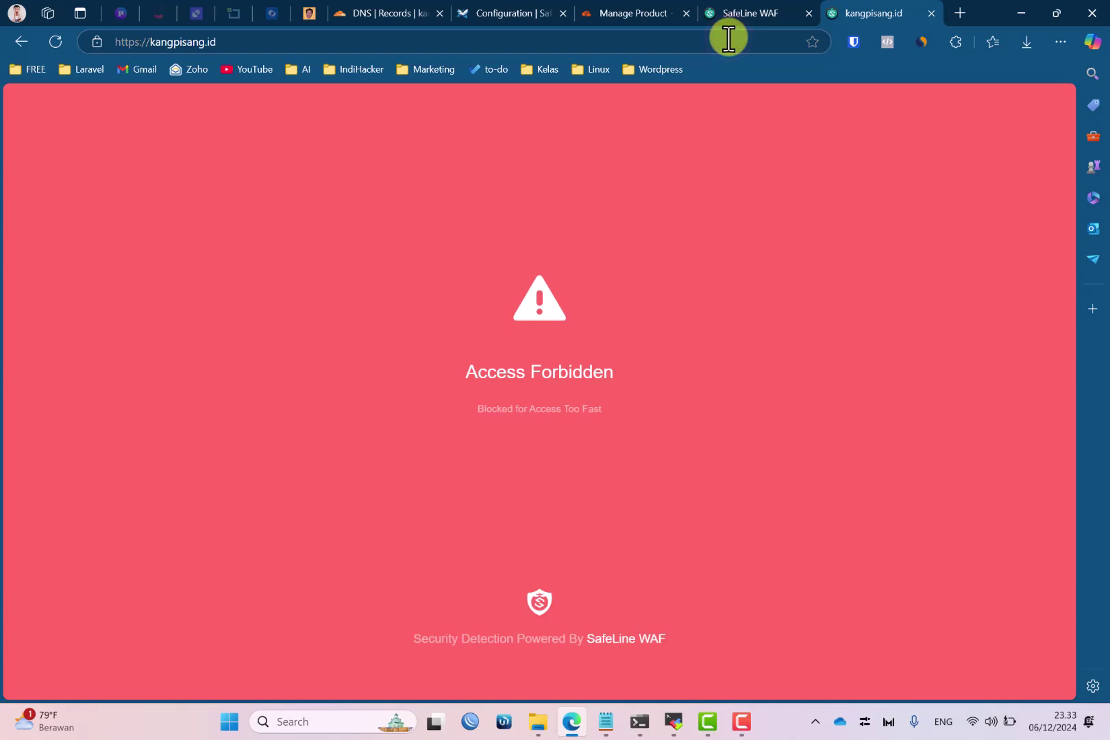
- Check the saved Access Limiting rule and request kangpisang.id repeatedly to test the block
click(739, 13)
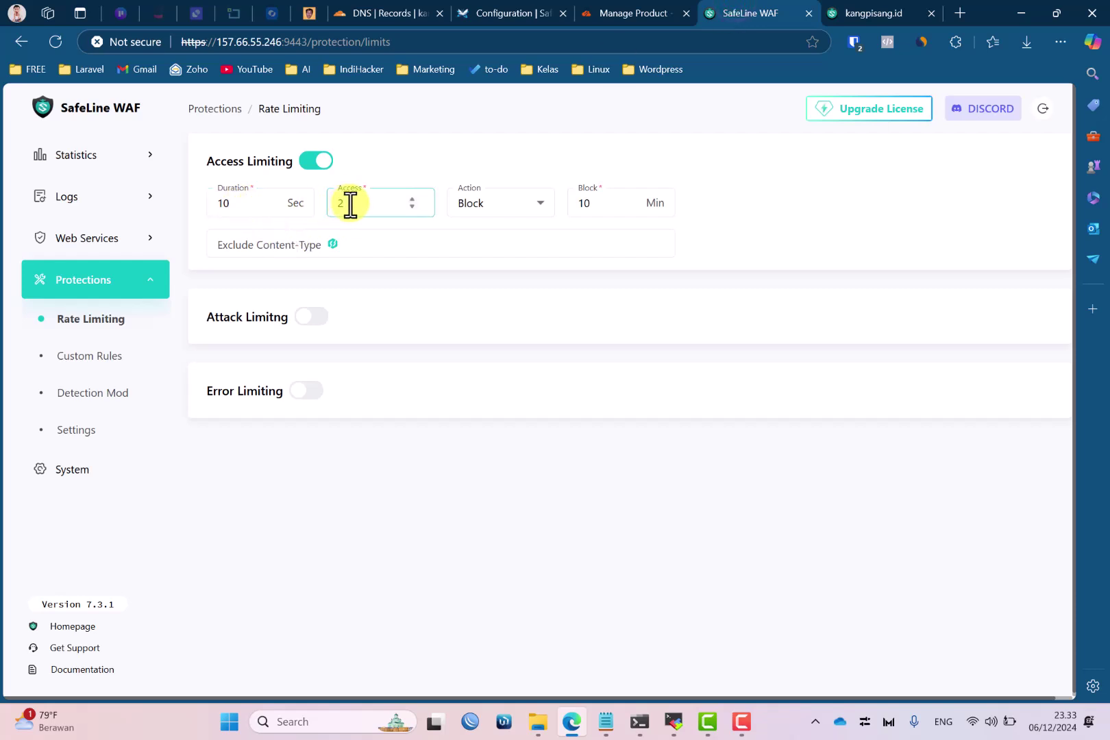
click(830, 15)
click(752, 38)
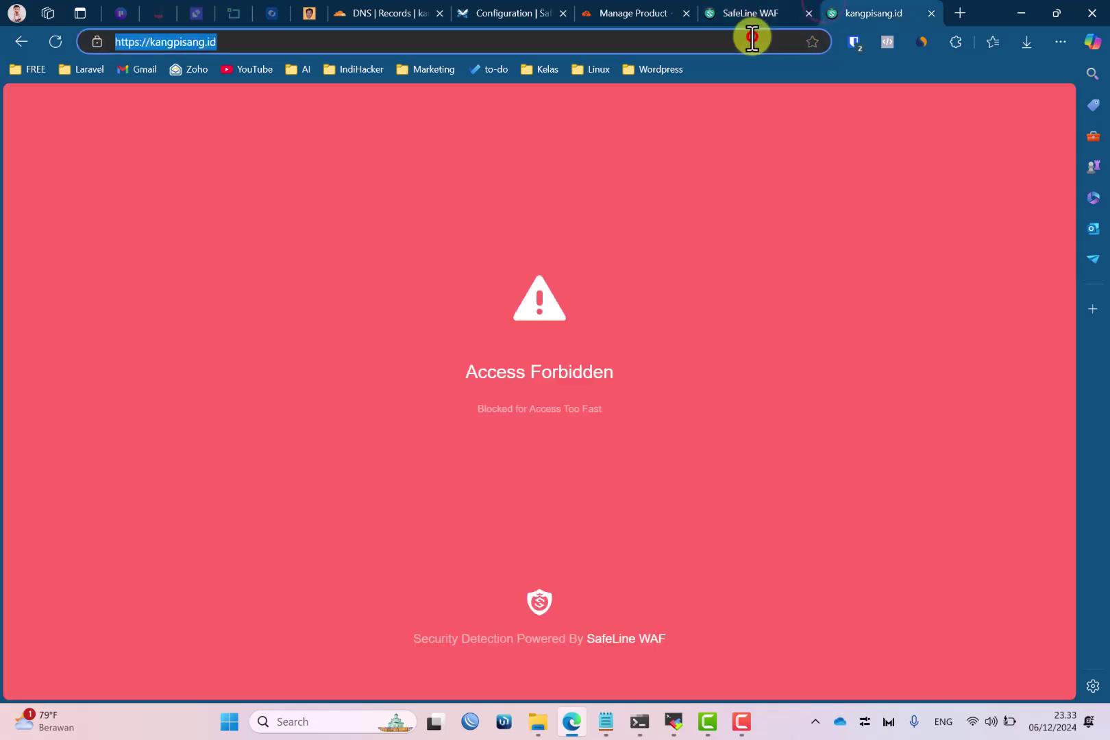
key(Return)
click(752, 38)
key(Return)
click(752, 38)
key(Return)
click(752, 38)
key(Return)
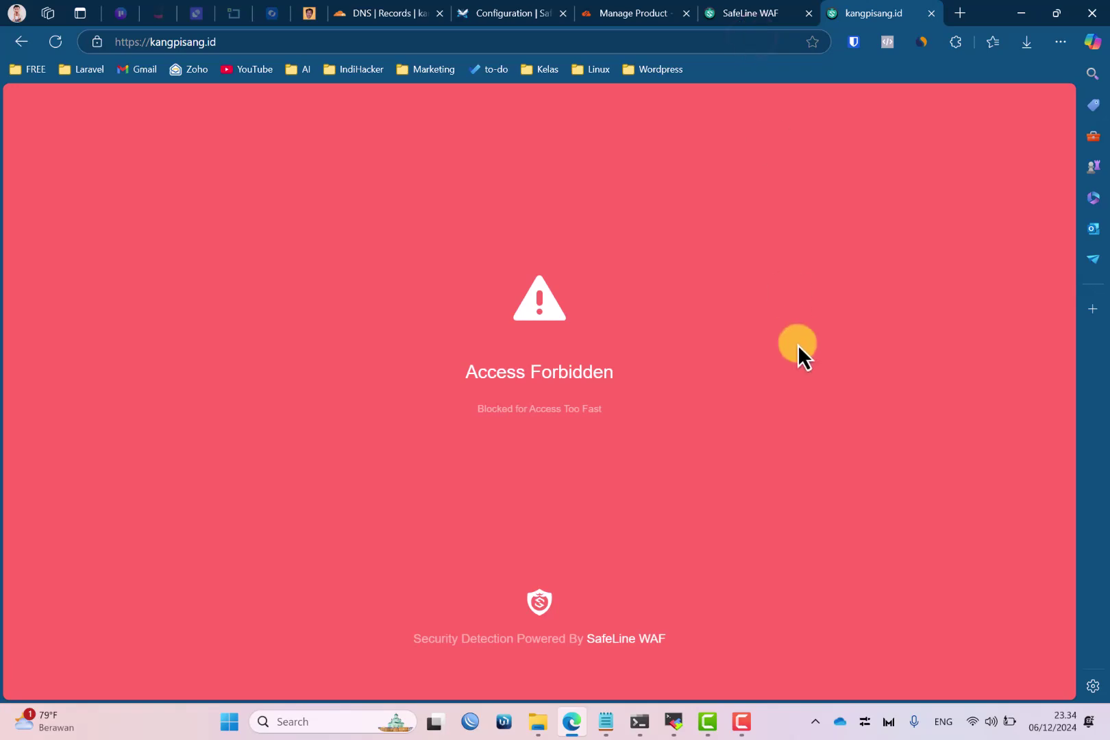
- Enable Attack Limiting in the SafeLine WAF tab with the Block action and save the rule
click(743, 15)
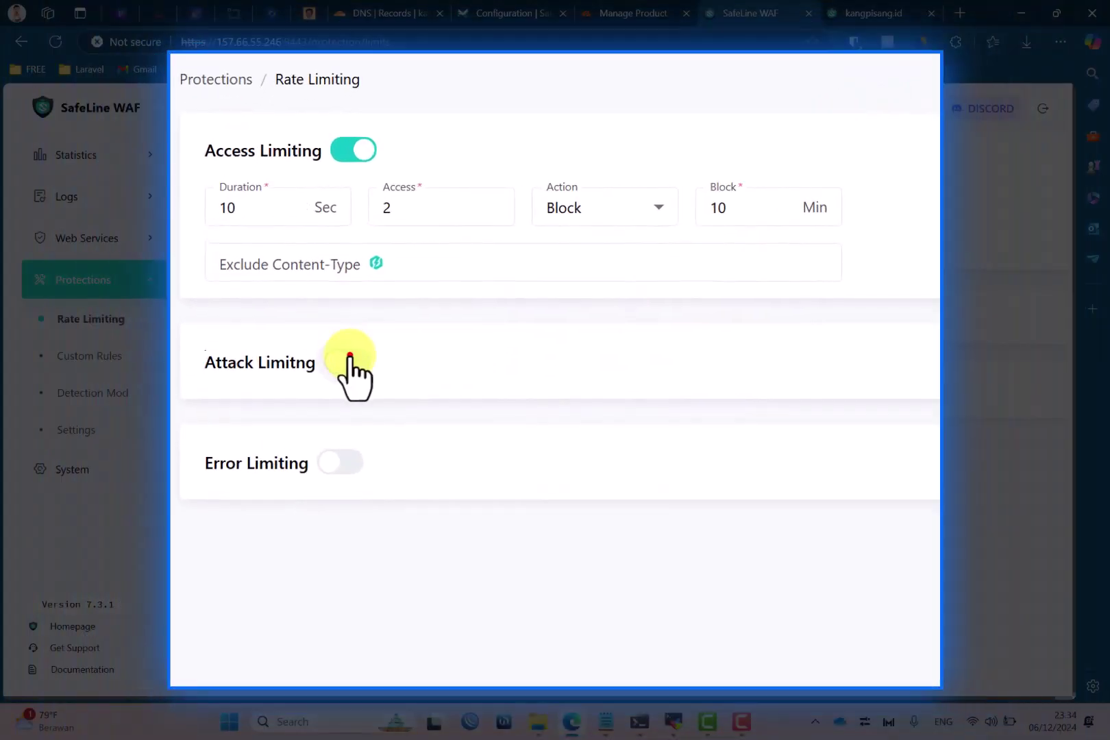
click(311, 317)
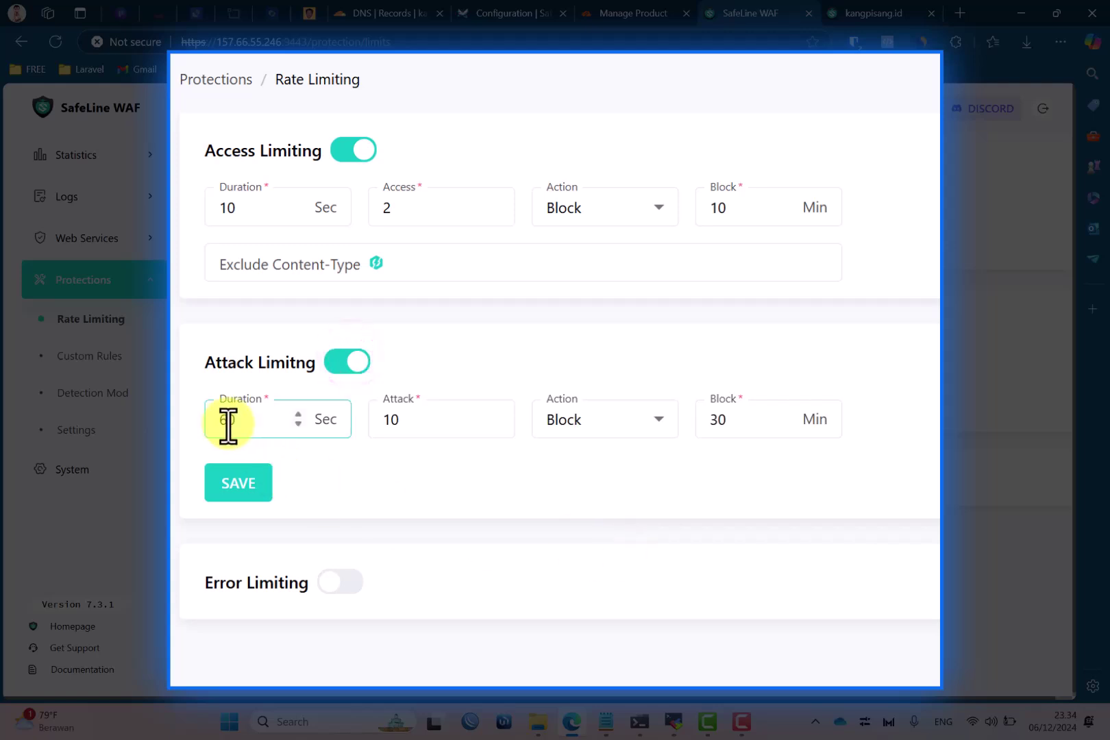
click(418, 419)
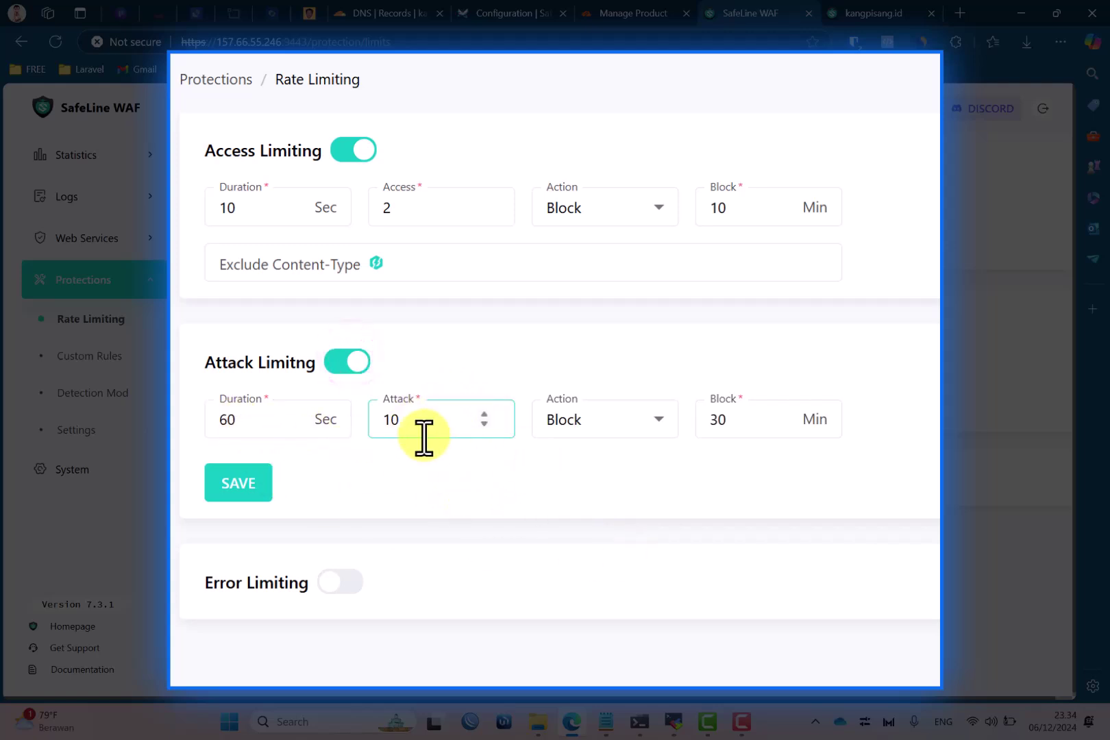
click(592, 422)
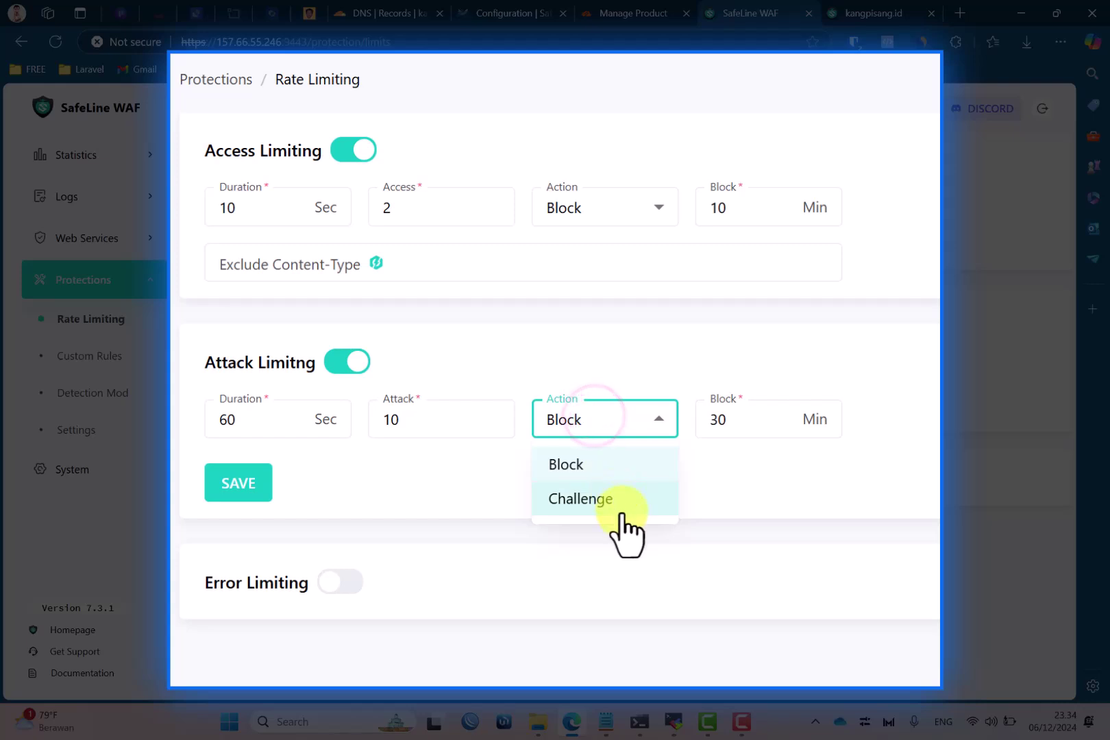
click(595, 464)
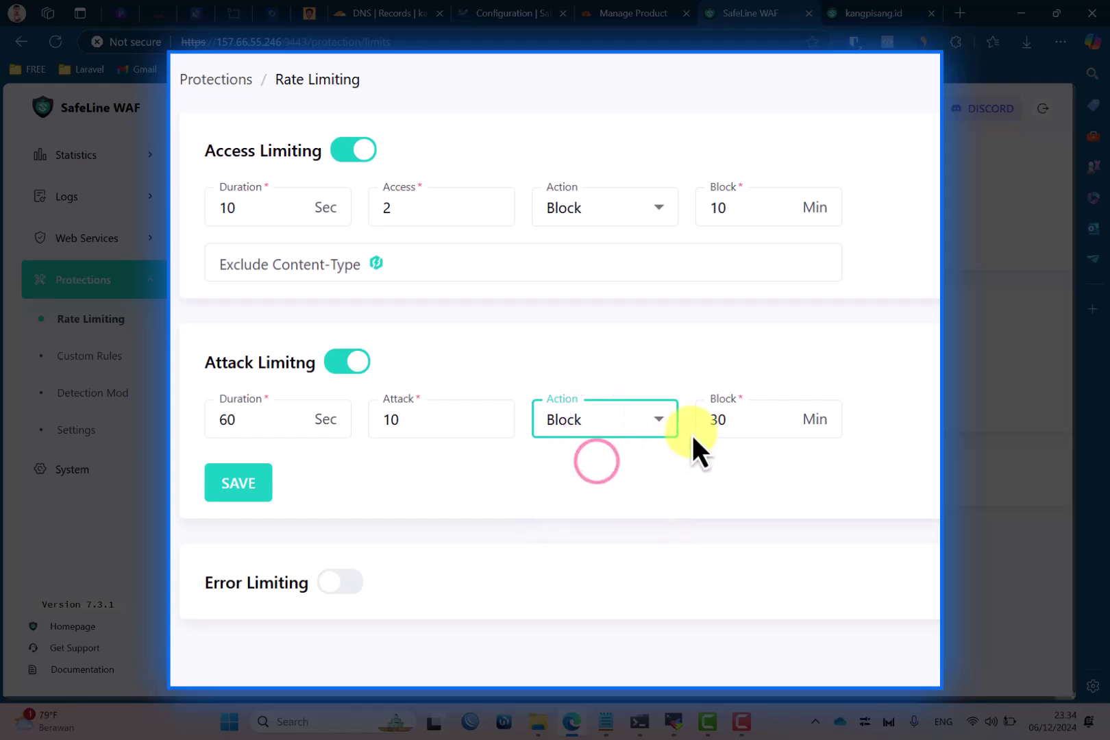
click(756, 421)
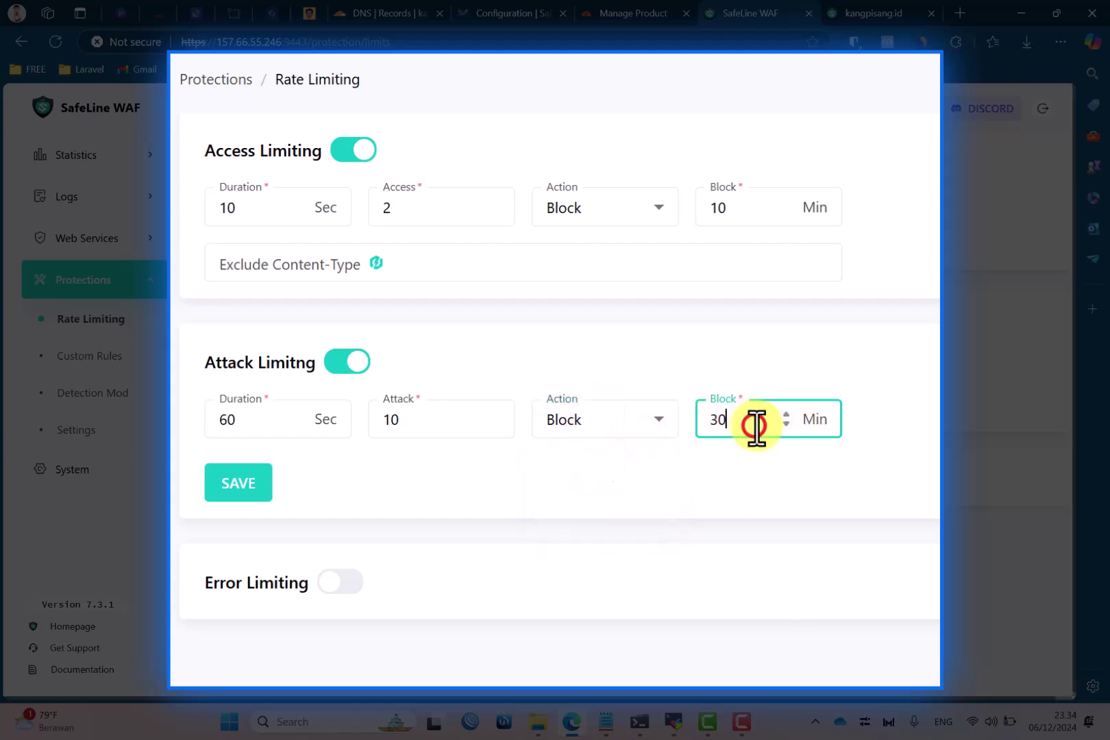
click(755, 212)
click(755, 329)
click(226, 474)
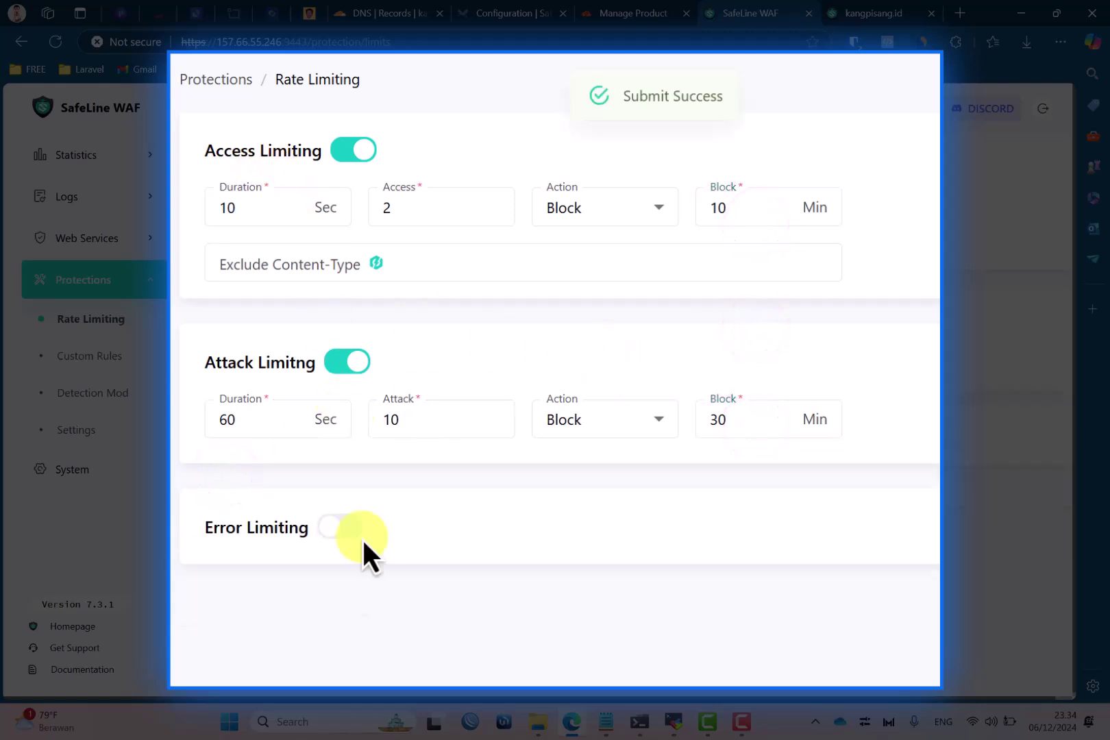
- Enable Error Limiting with its default error codes and Block action, and save the rule
click(341, 527)
scroll(465, 619, down, 1)
scroll(241, 638, up, 1)
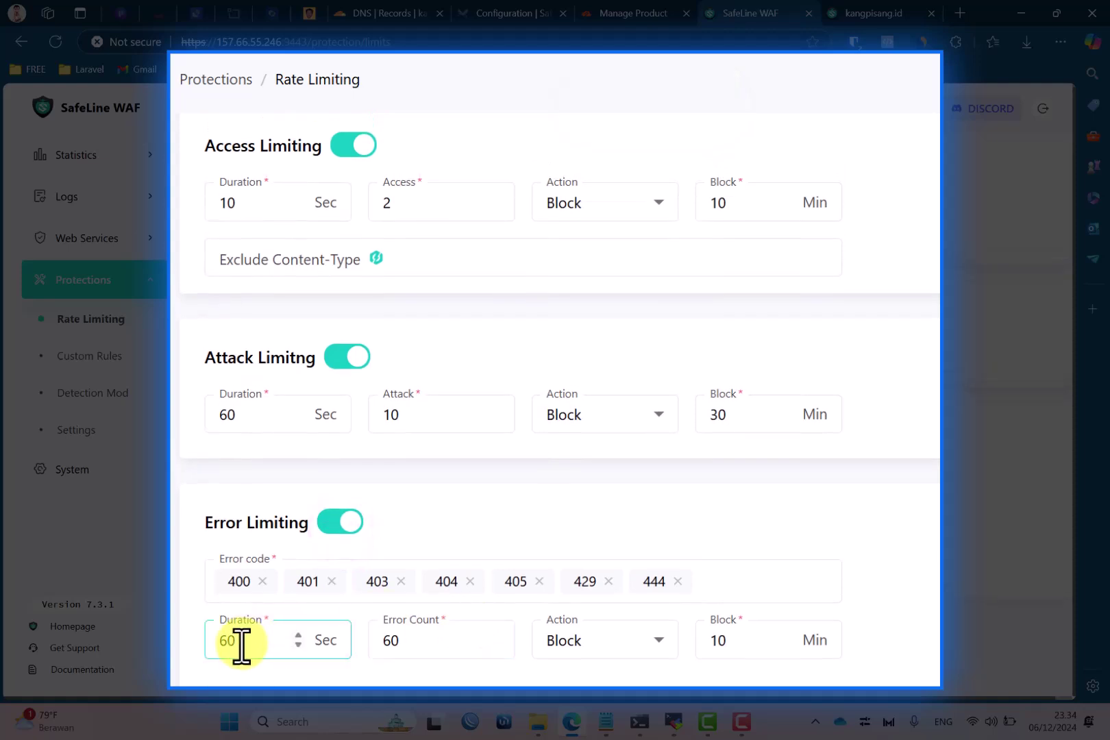
click(253, 705)
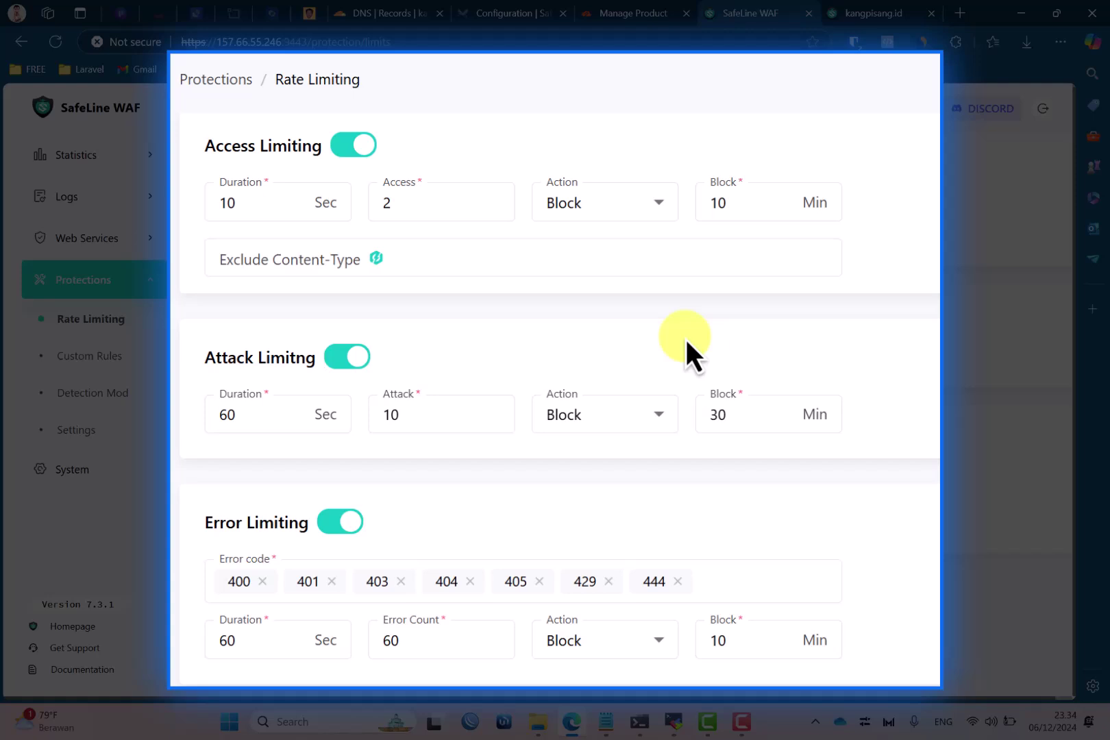
click(250, 205)
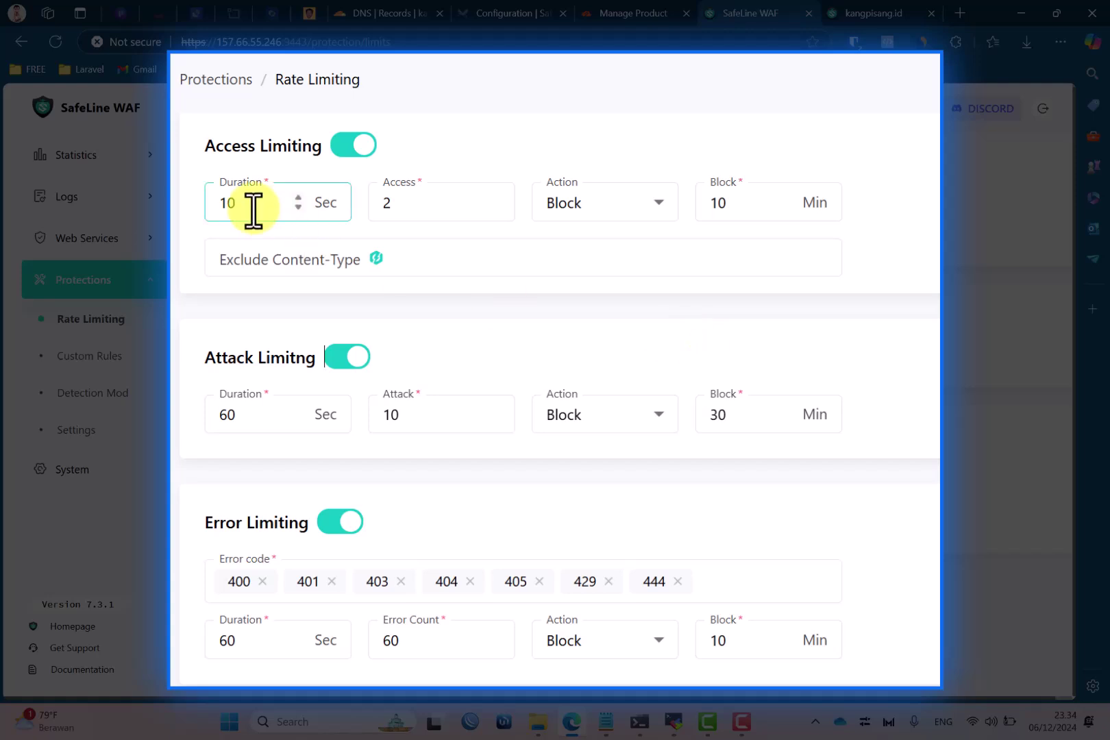
click(413, 204)
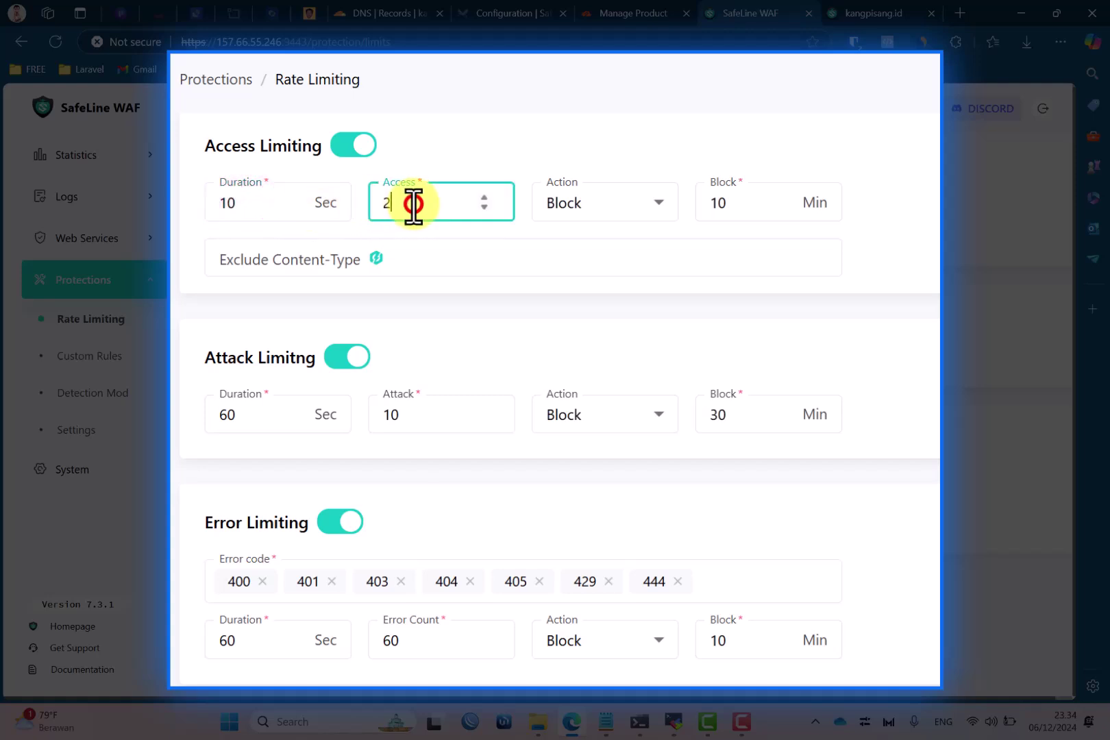
double_click(461, 202)
click(574, 286)
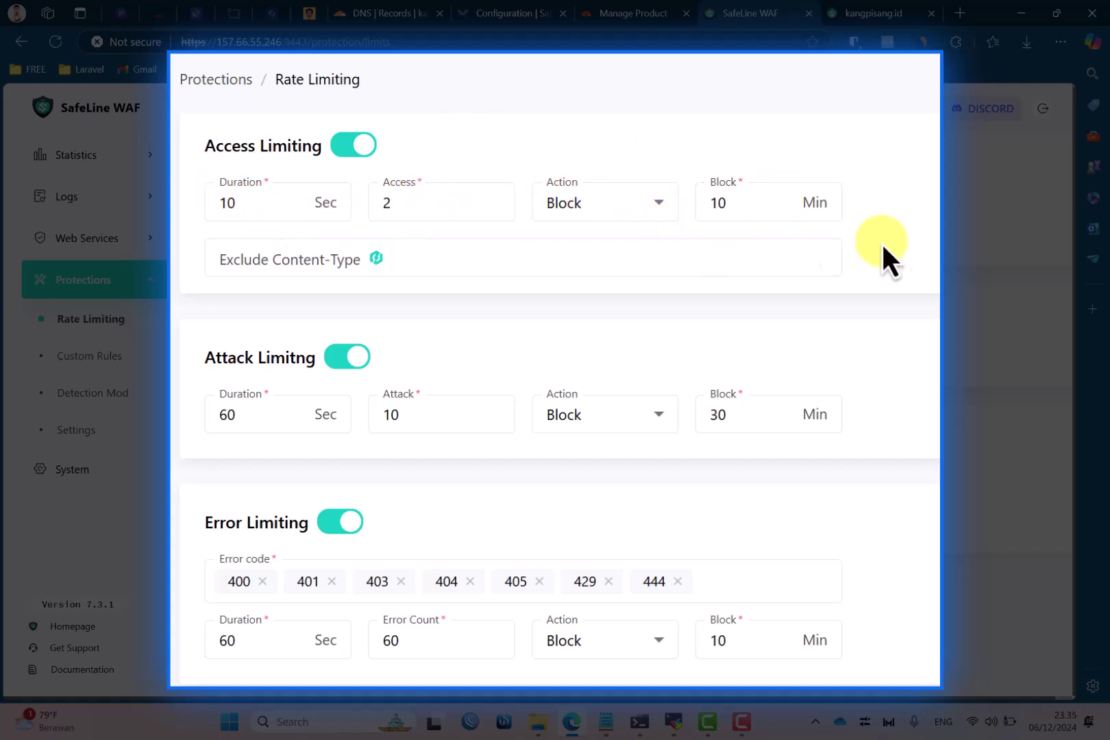
- Disable the global Access Limiting, Attack Limiting and Error Limiting rules and save each change
click(336, 139)
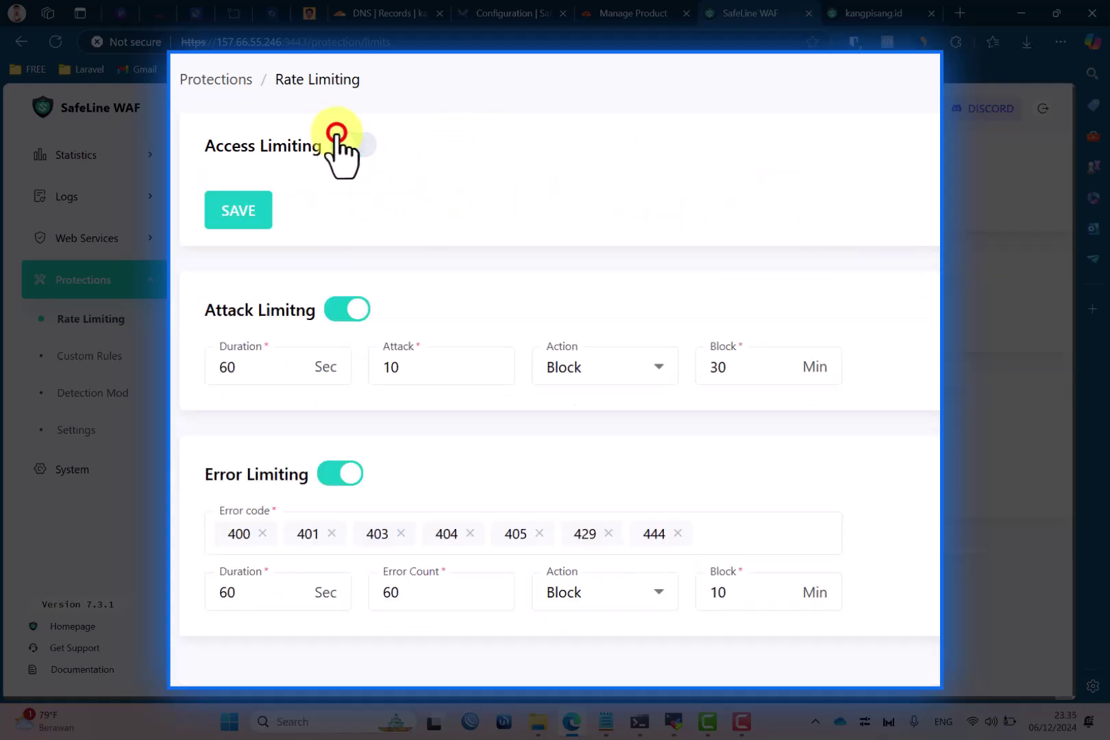
click(345, 312)
click(352, 459)
click(247, 538)
click(246, 367)
click(262, 220)
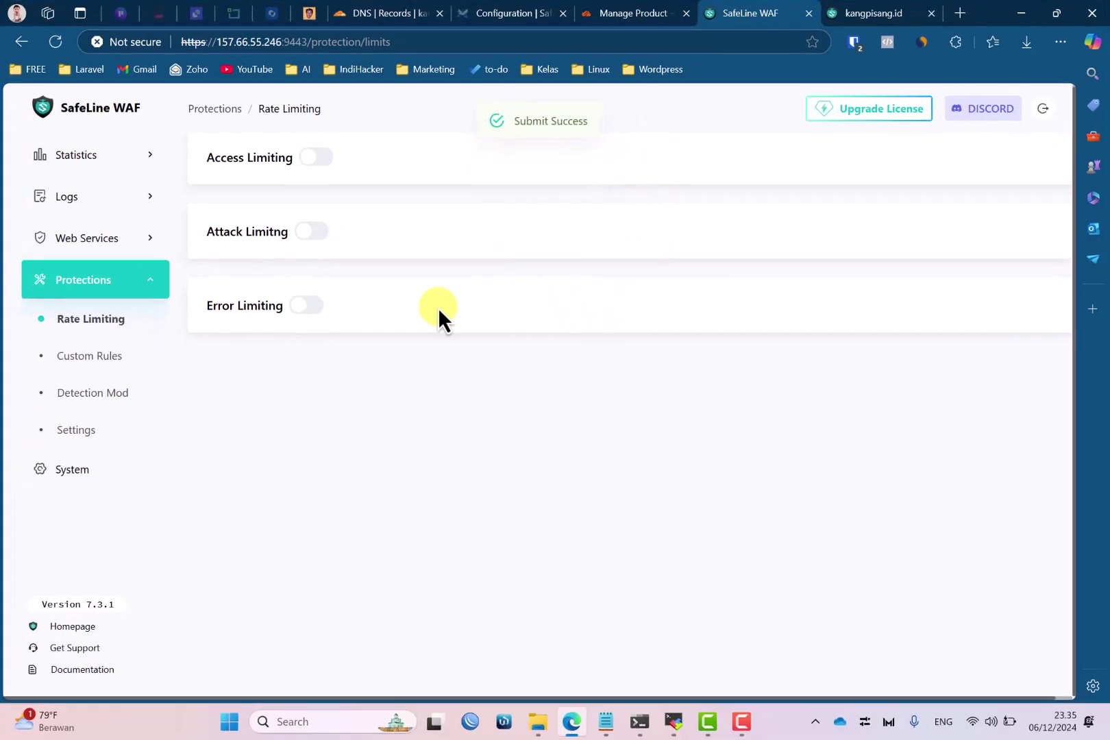
- Examine the global Rate Limiting page and the Web Services list to compare where rate limits are set
click(90, 319)
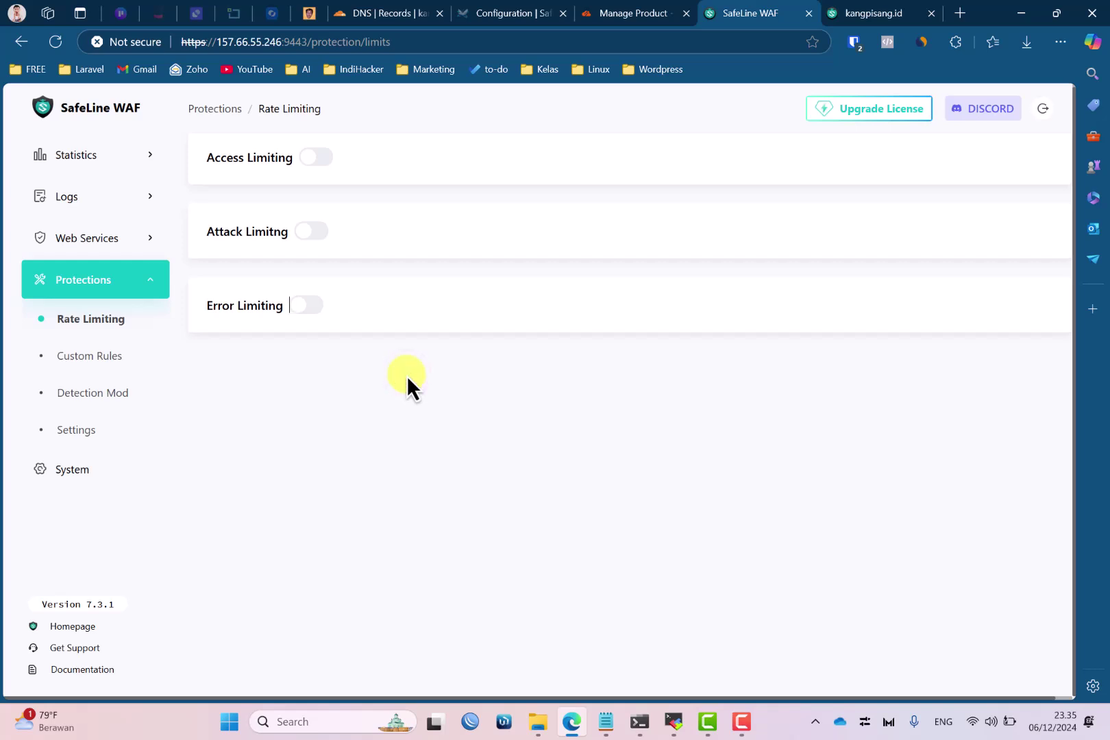
click(135, 237)
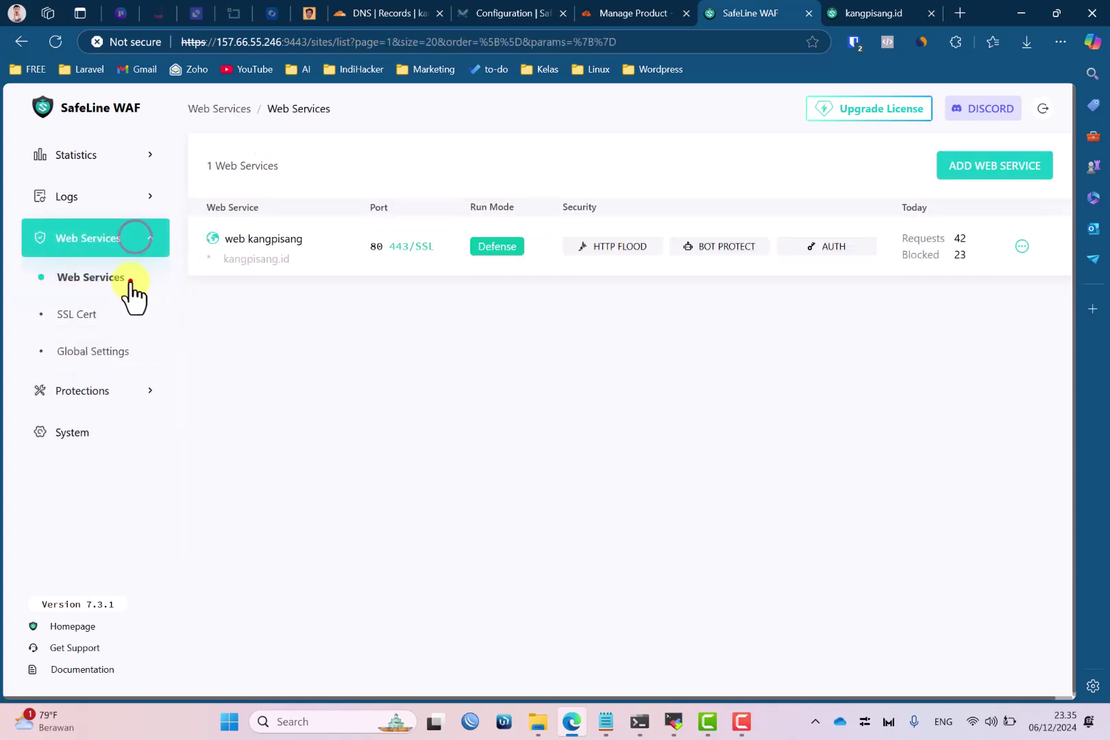
click(127, 278)
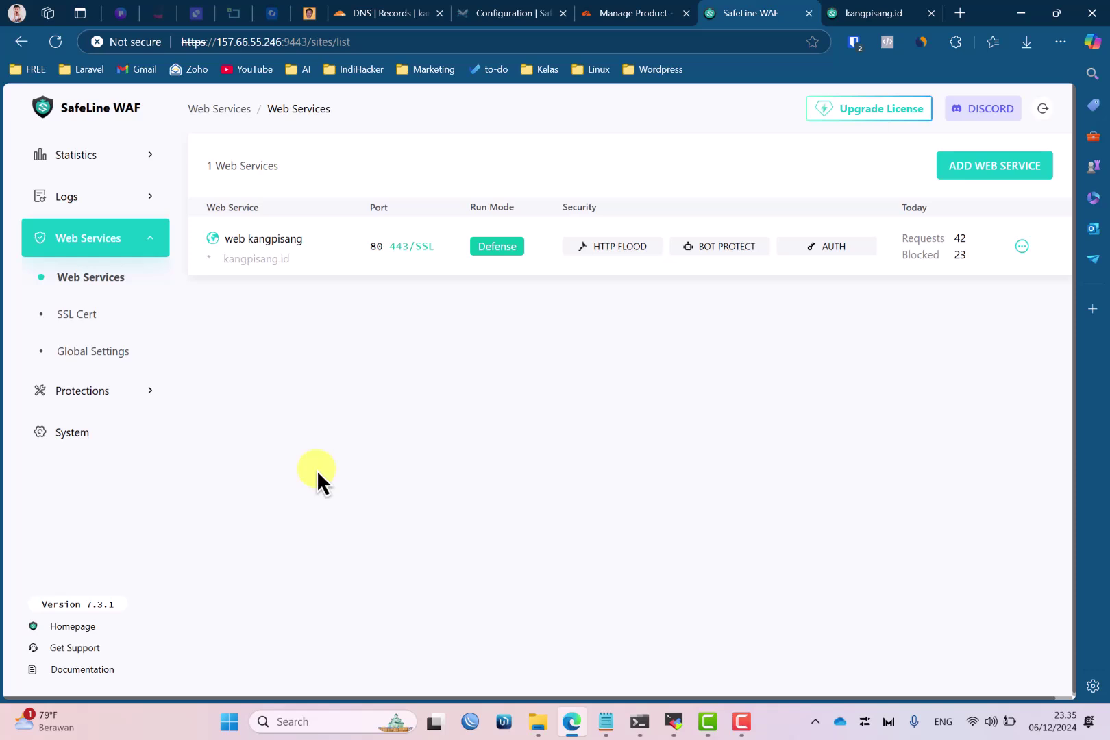
click(75, 398)
click(93, 291)
click(102, 313)
click(122, 236)
click(106, 277)
- Open the HTTP Flood settings of web kangpisang, switch Rate Limiting to Customize and enable Access Limiting
click(649, 250)
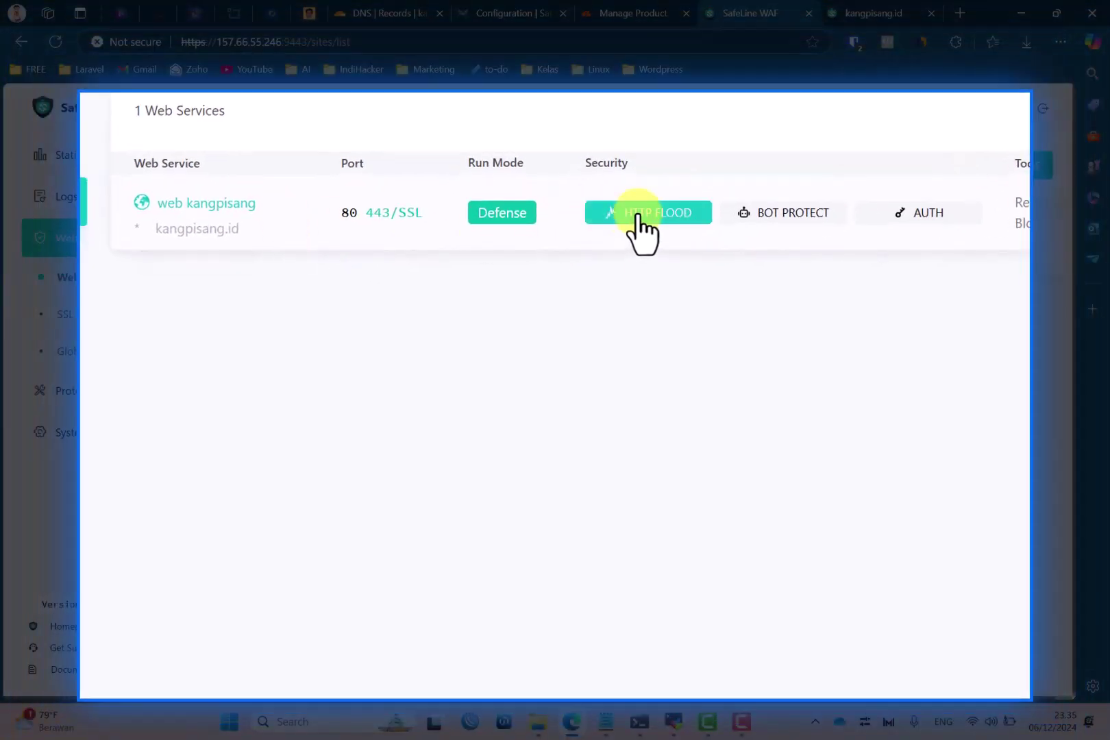
click(637, 218)
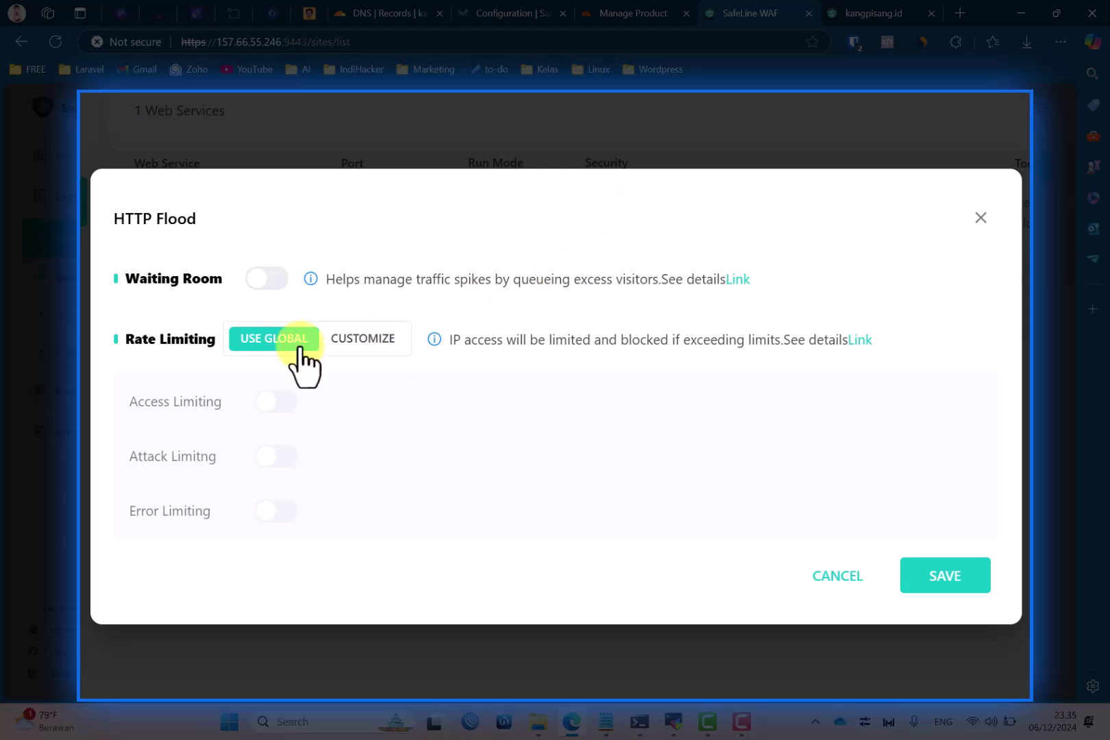
click(364, 339)
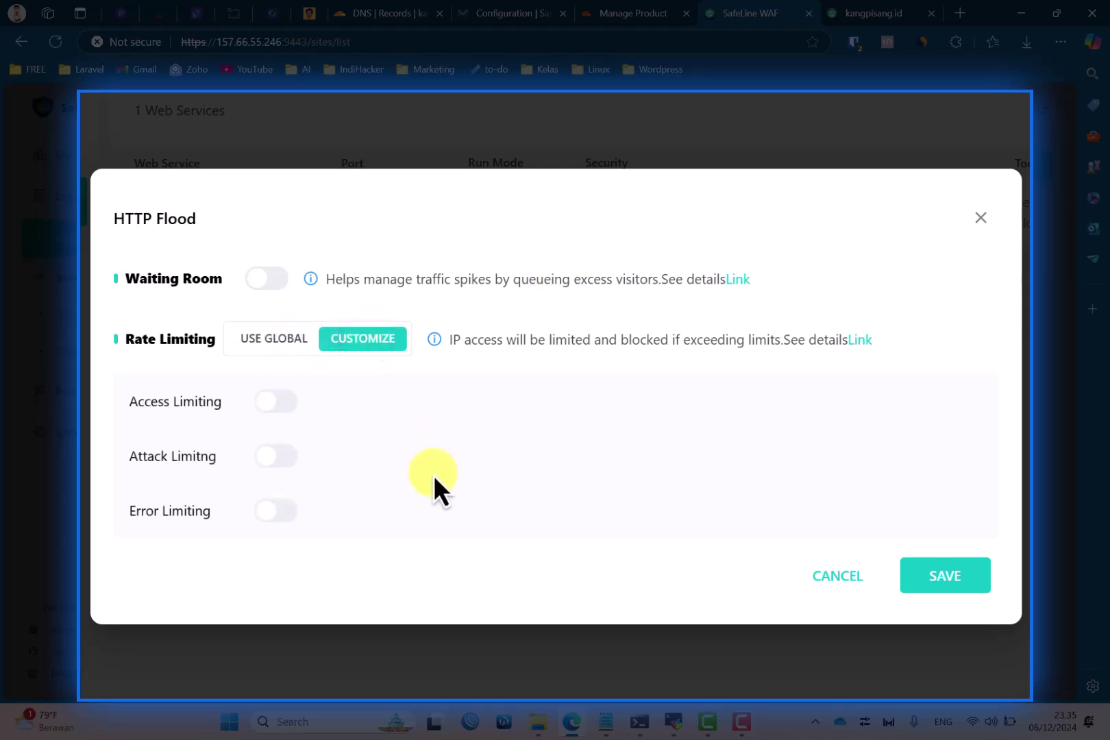
click(276, 401)
- Set Access Limiting to a 2-second duration, 2 accesses, the Block action and a 1-minute block, and try to save it
click(271, 404)
click(281, 398)
click(281, 398)
click(470, 411)
click(518, 398)
click(519, 398)
click(627, 404)
click(650, 458)
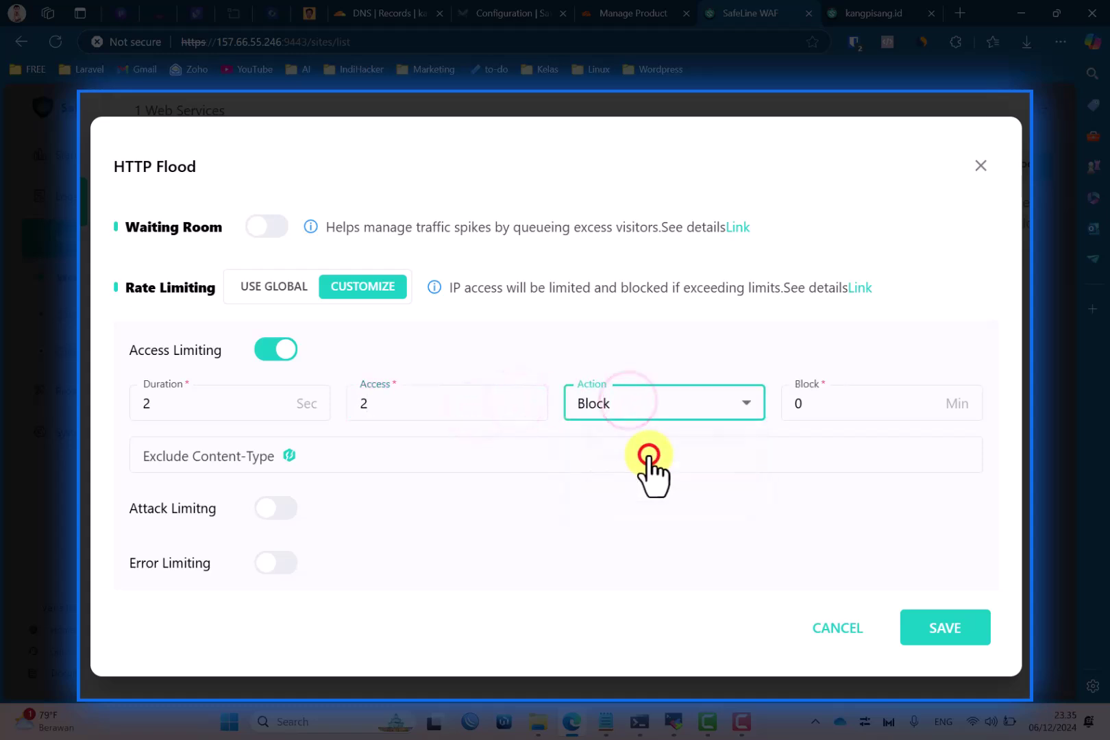
click(848, 408)
click(929, 398)
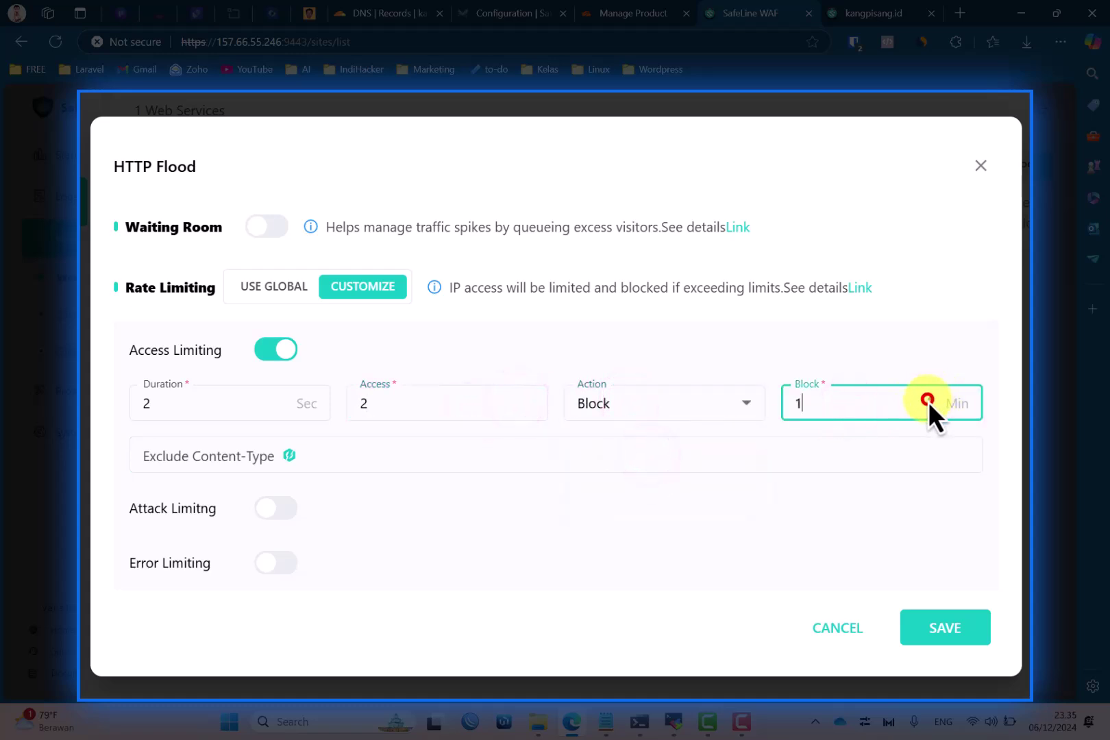
click(975, 624)
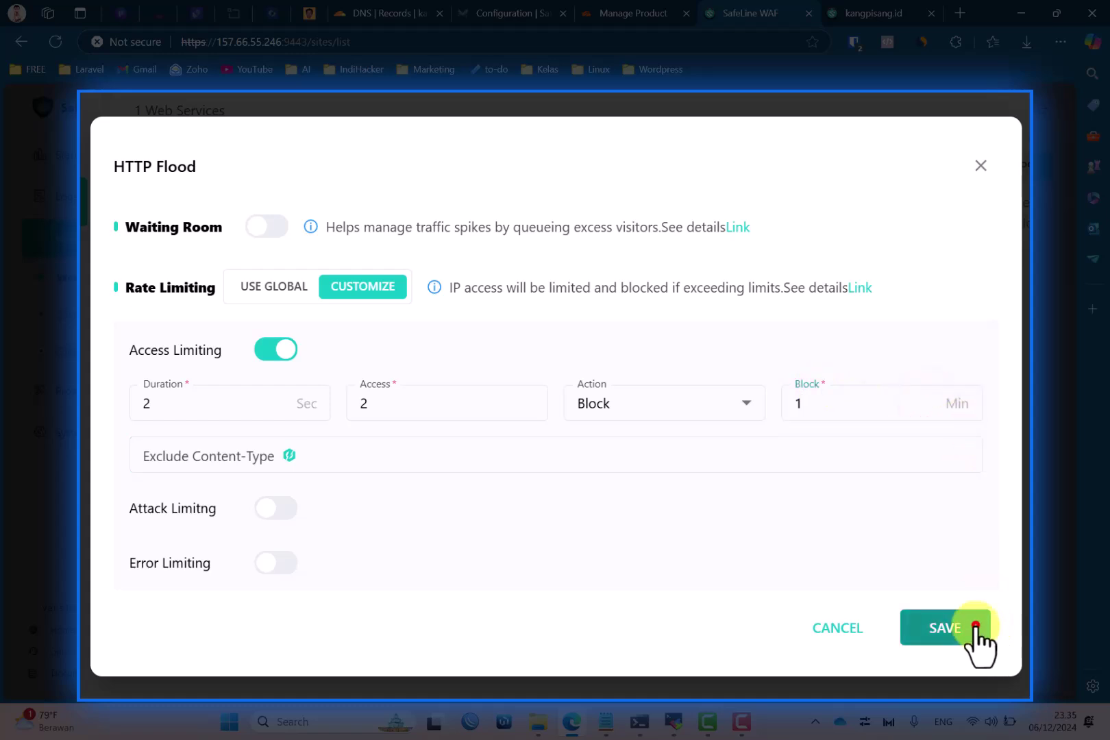
- Set the Access Limiting duration to 10 seconds and save the HTTP Flood settings
click(223, 401)
double_click(222, 395)
text(20)
key(BackSpace)
key(BackSpace)
text(10)
click(481, 448)
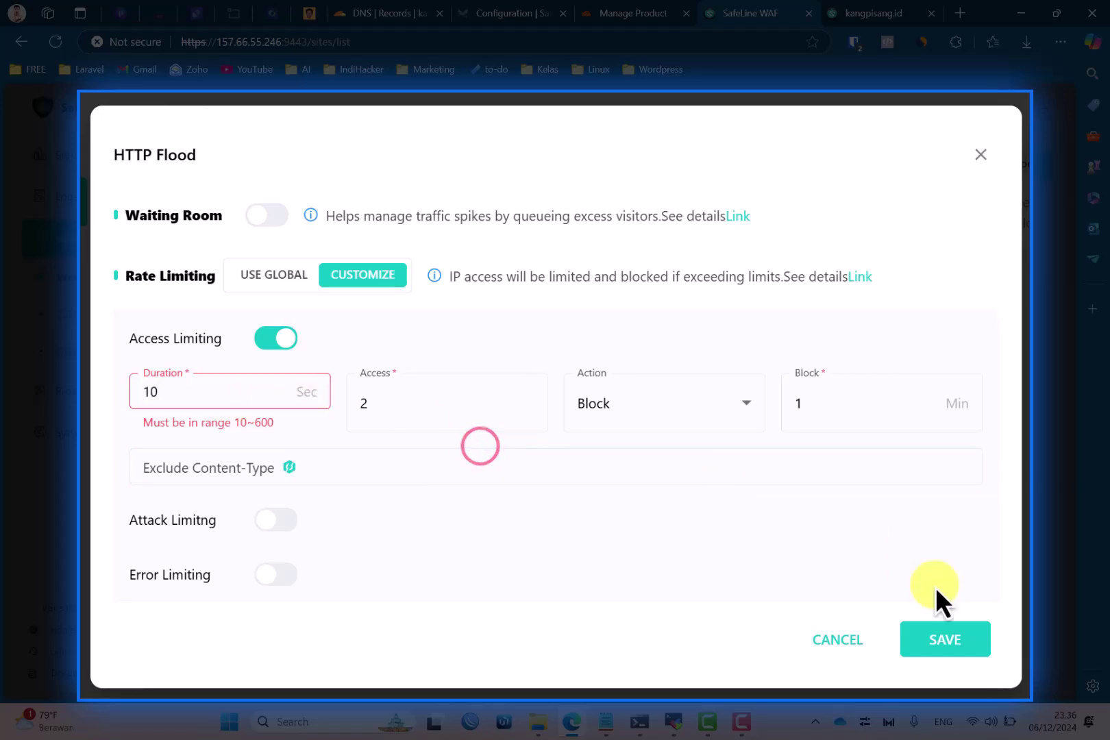
click(974, 645)
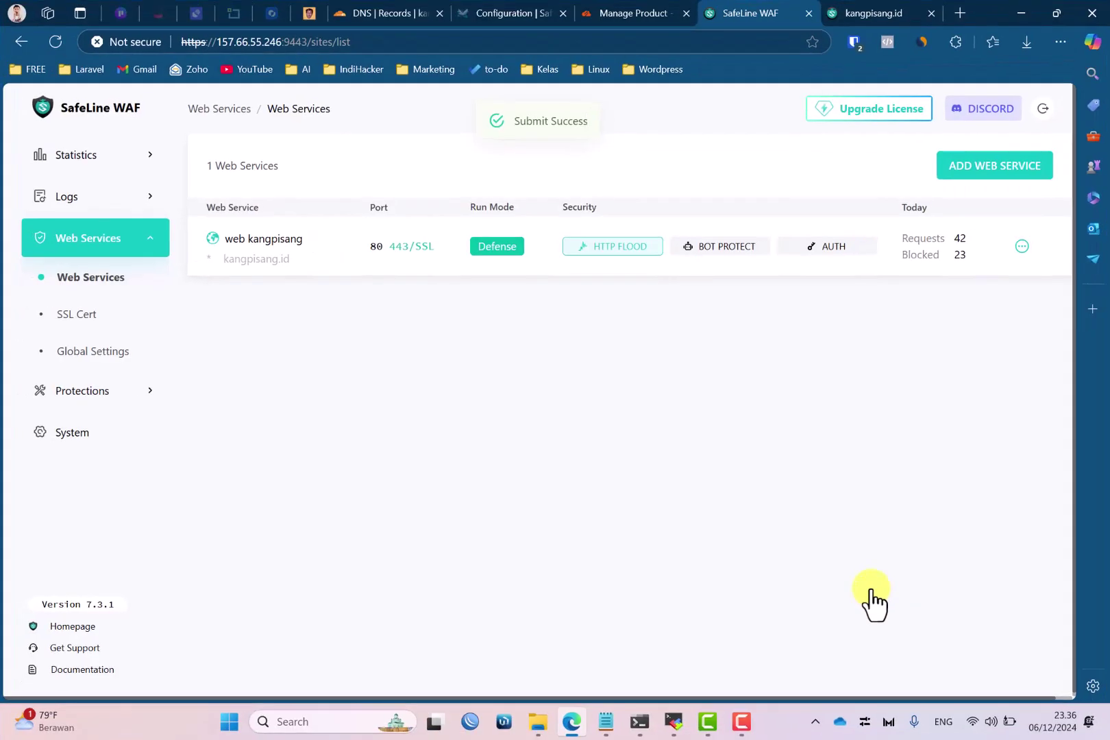
- Switch to the kangpisang.id tab and reload the site repeatedly to test the custom access limit
click(905, 8)
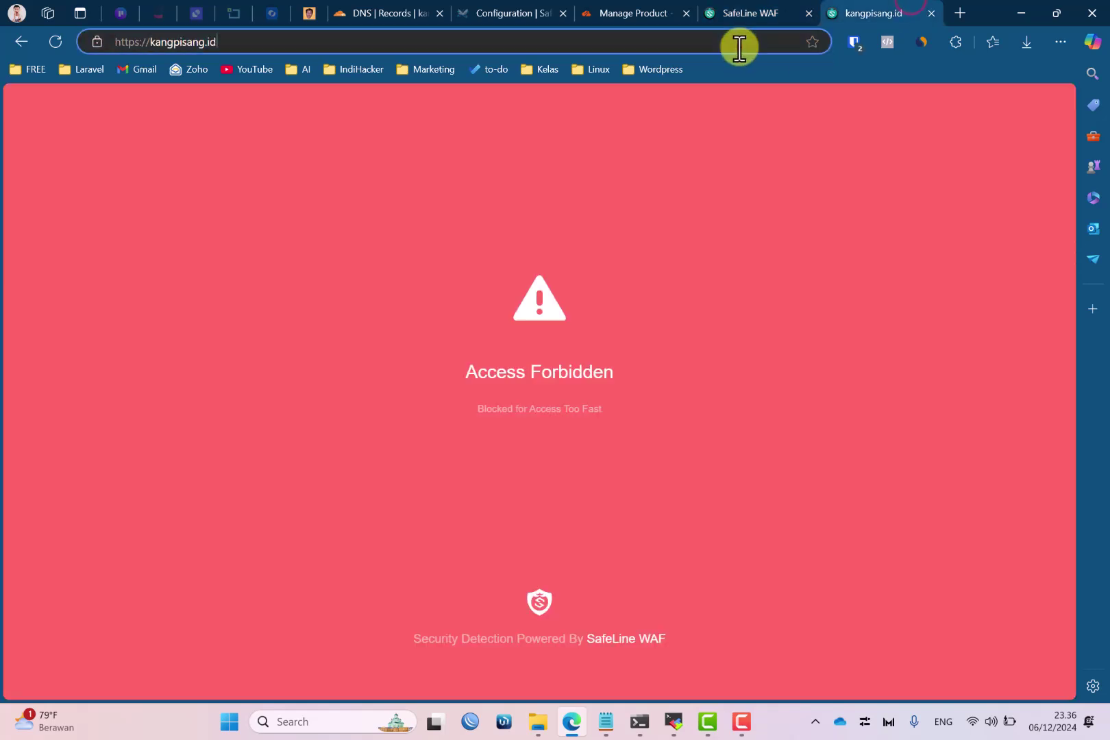
key(F5)
click(739, 41)
key(Return)
click(739, 42)
key(Return)
click(739, 41)
key(Return)
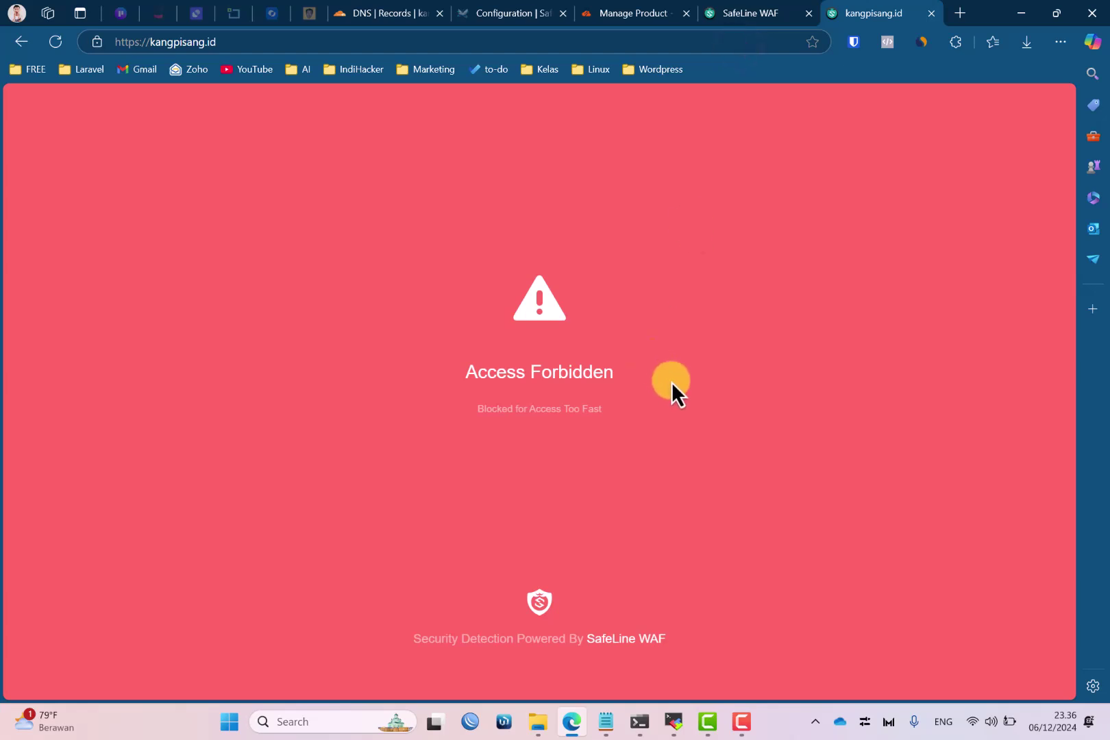
- Return to the SafeLine WAF tab and review the customized rate limiting in web kangpisang's HTTP Flood settings
click(720, 16)
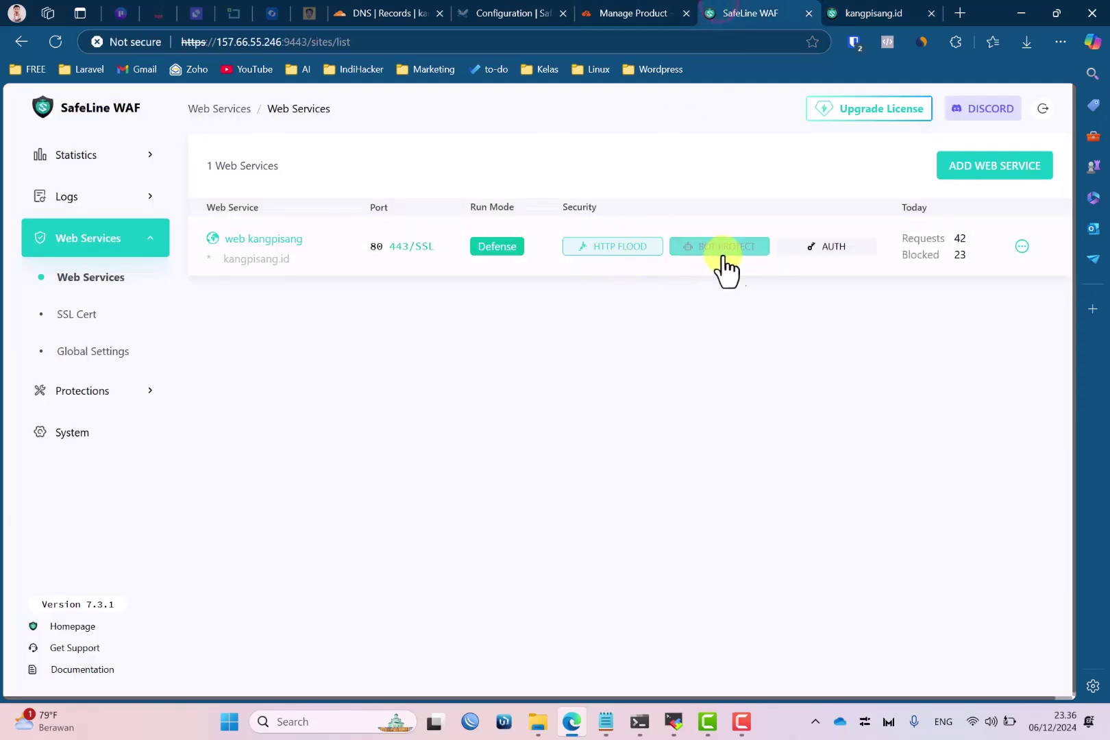
click(642, 229)
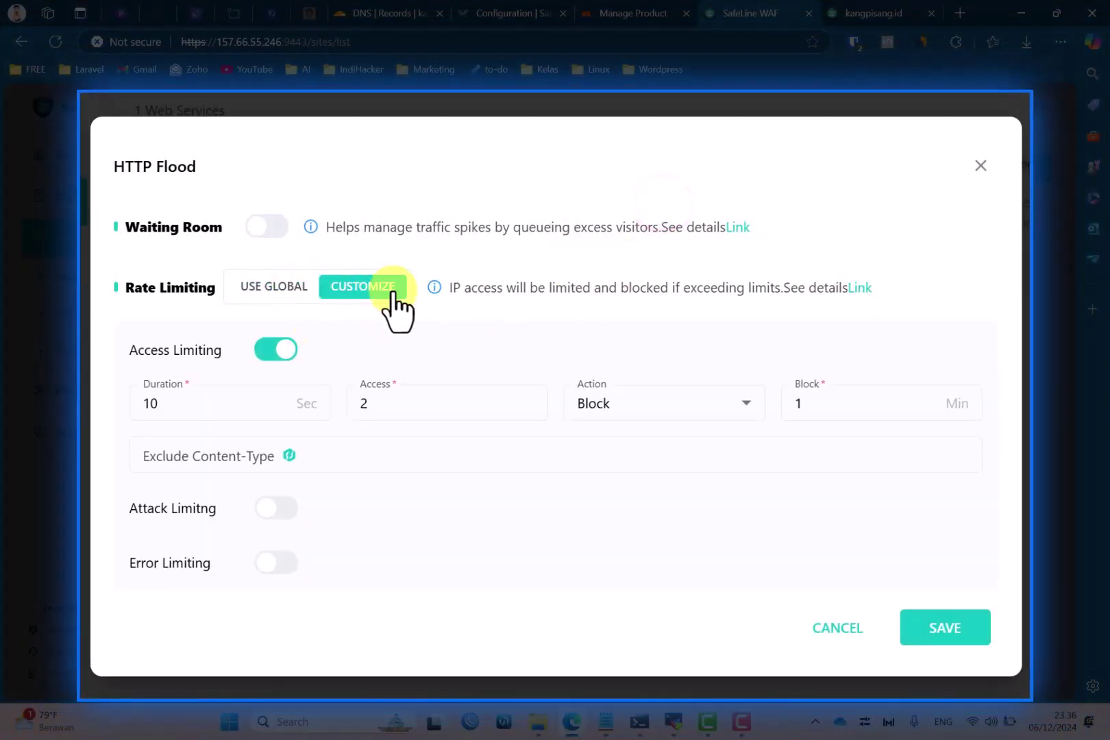
click(980, 165)
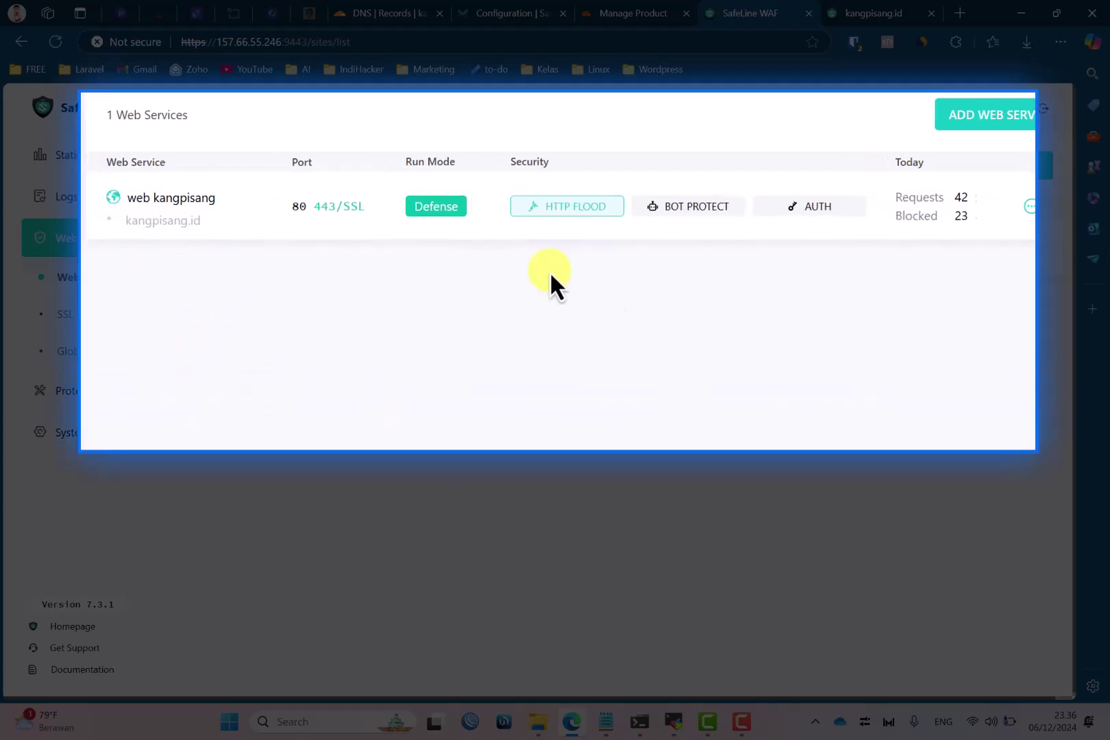
click(537, 204)
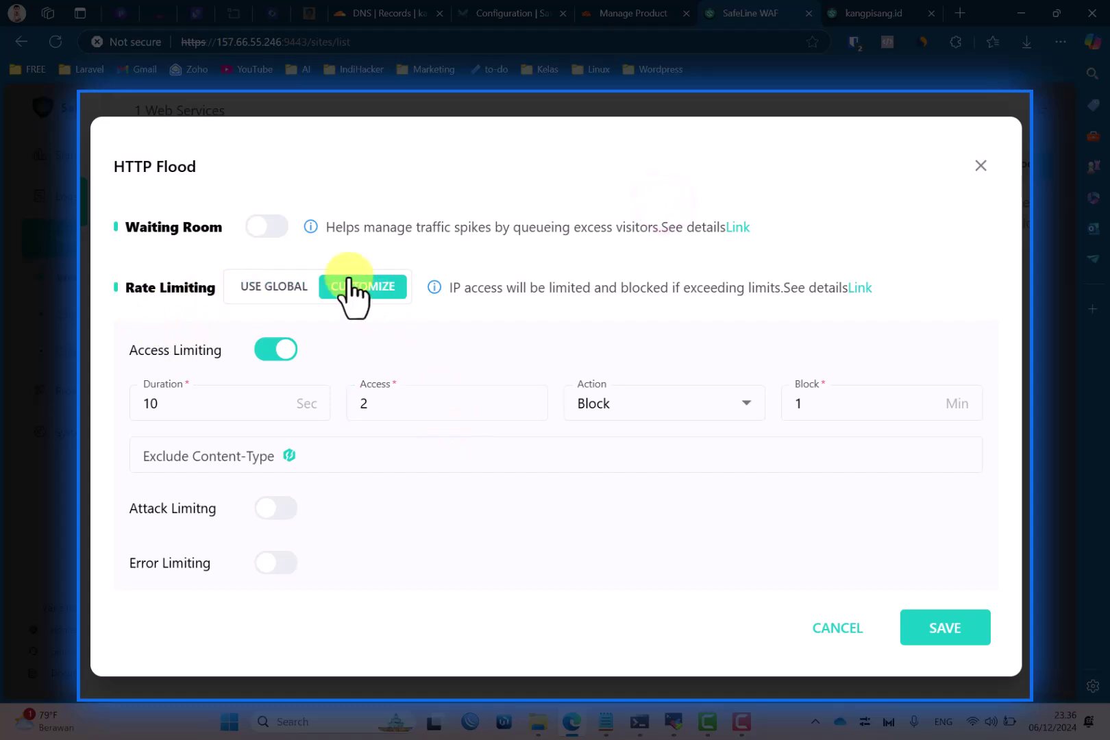
click(428, 470)
click(455, 555)
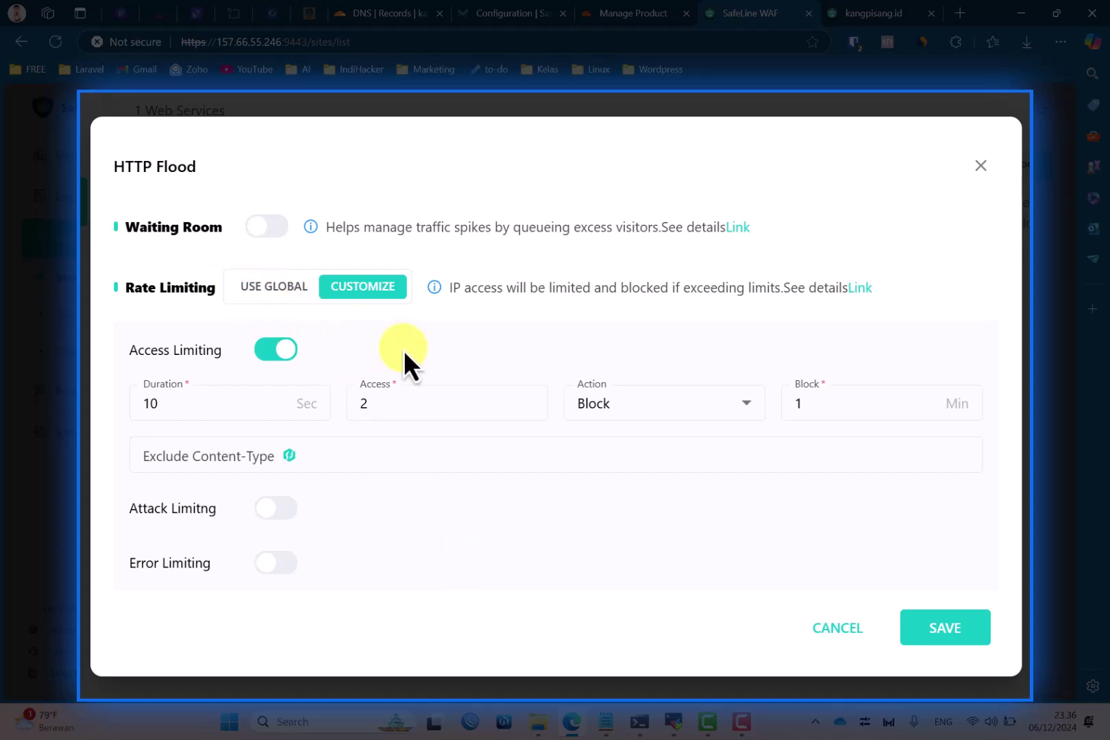
- Enable Attack Limiting and Error Limiting to view their fields, and switch both off again
click(266, 508)
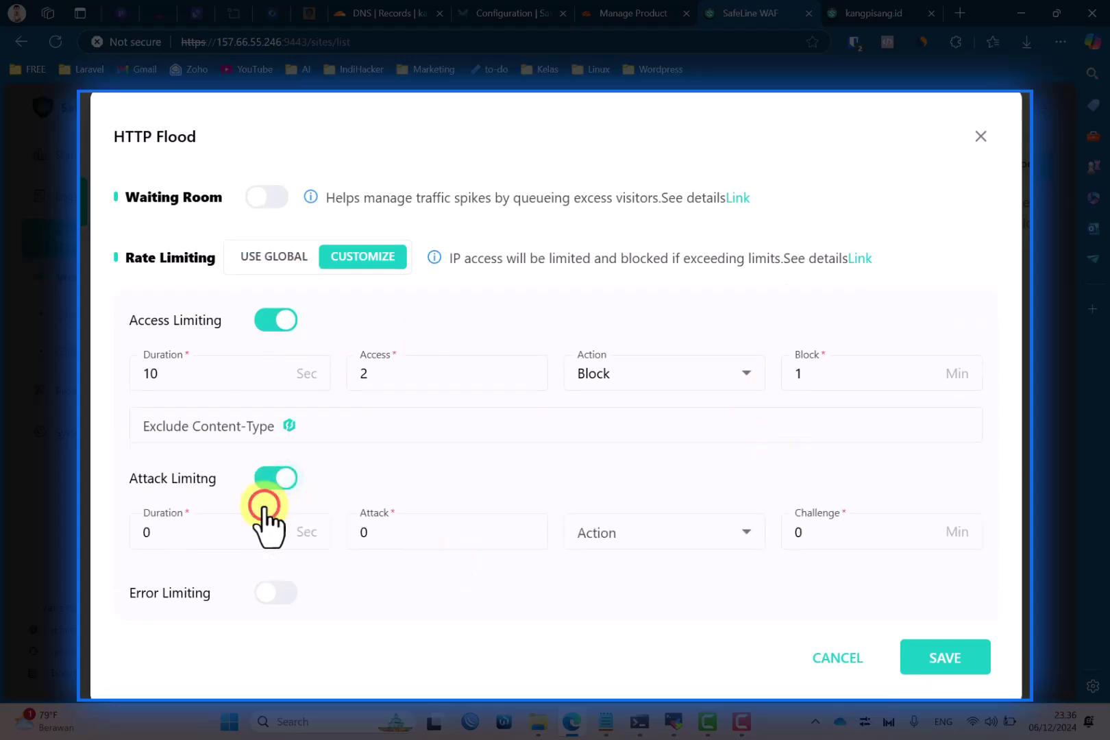
click(286, 598)
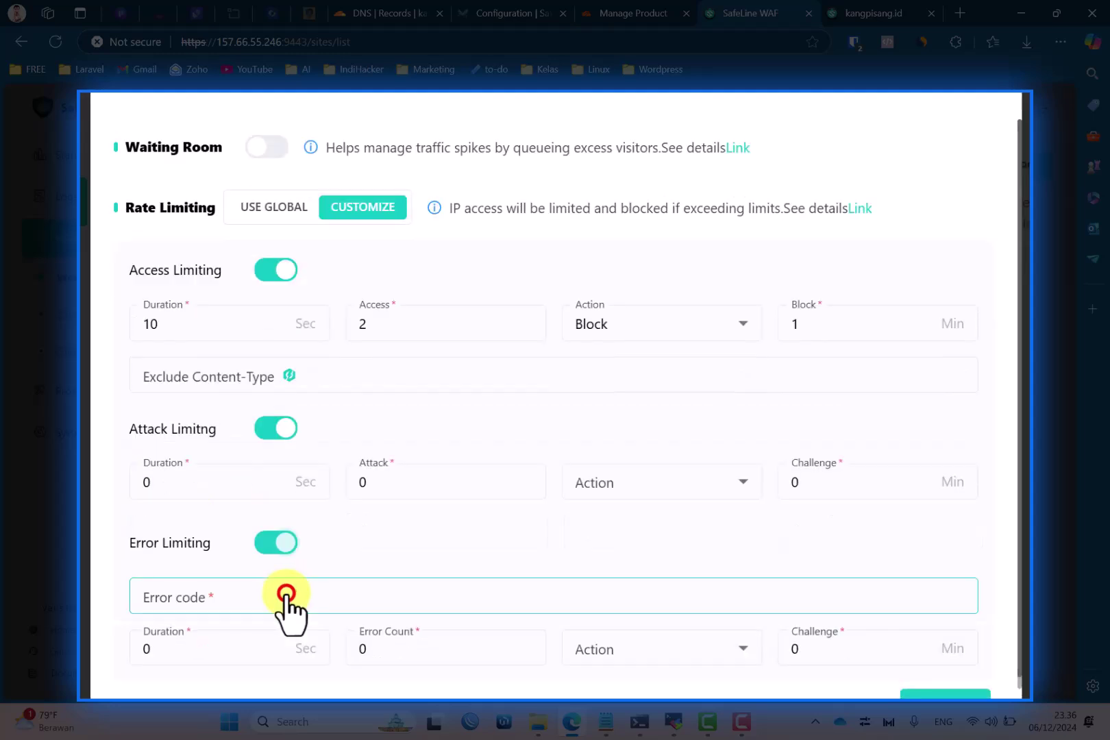
click(272, 543)
click(267, 491)
- Disable the custom Access Limiting for web kangpisang and save the HTTP Flood settings
click(258, 363)
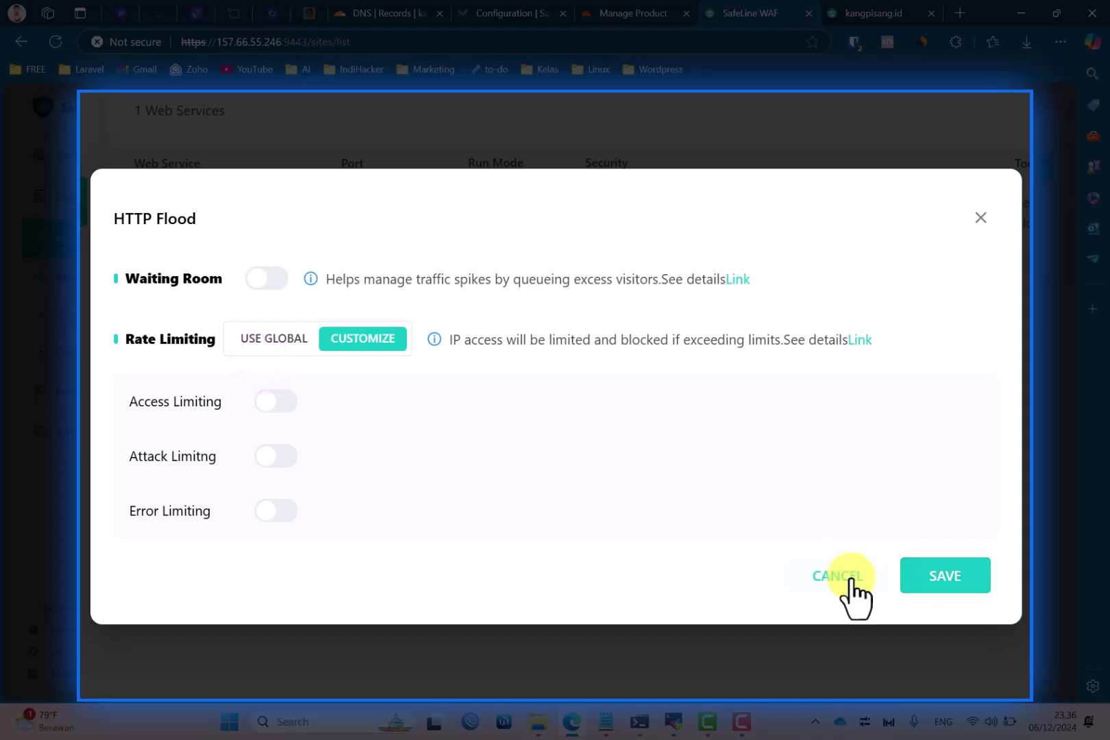
click(915, 579)
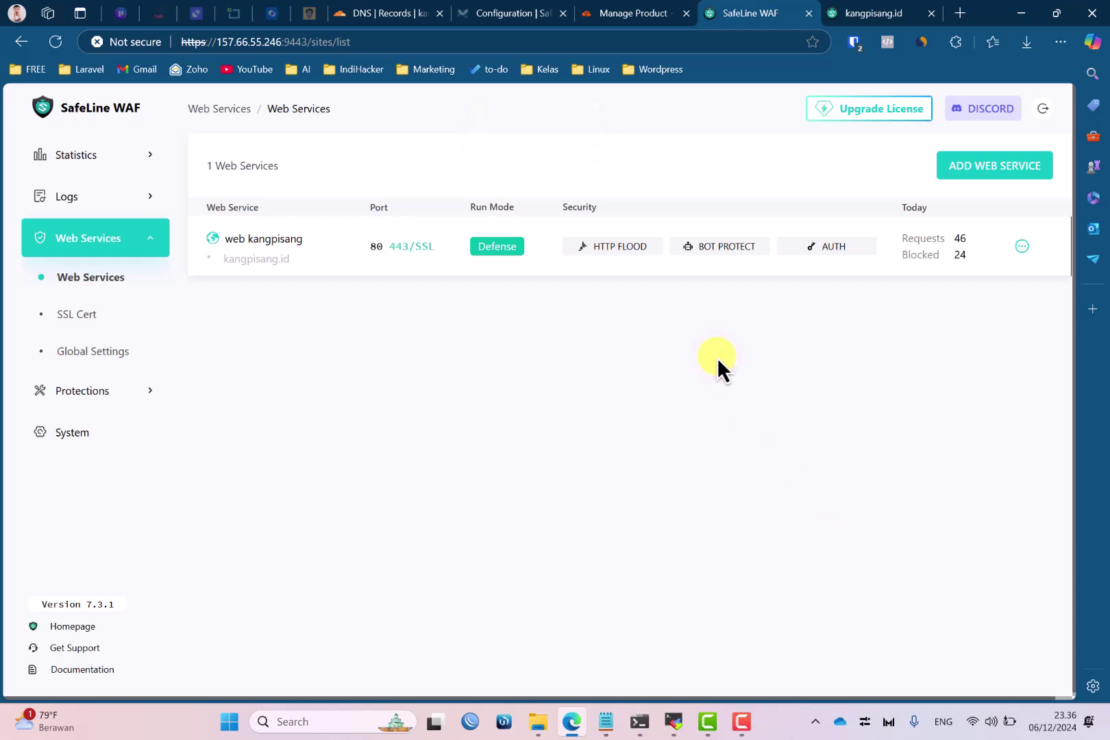
- Look over the global Rate Limiting page and return to the Web Services list
click(114, 392)
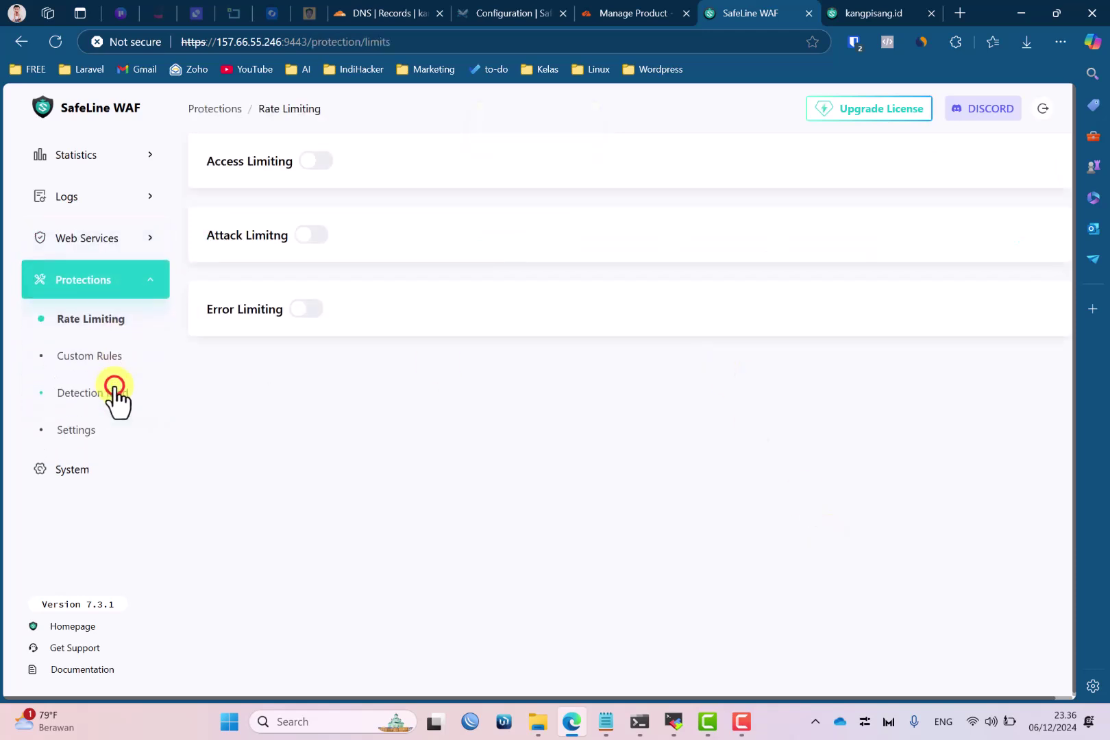
click(104, 323)
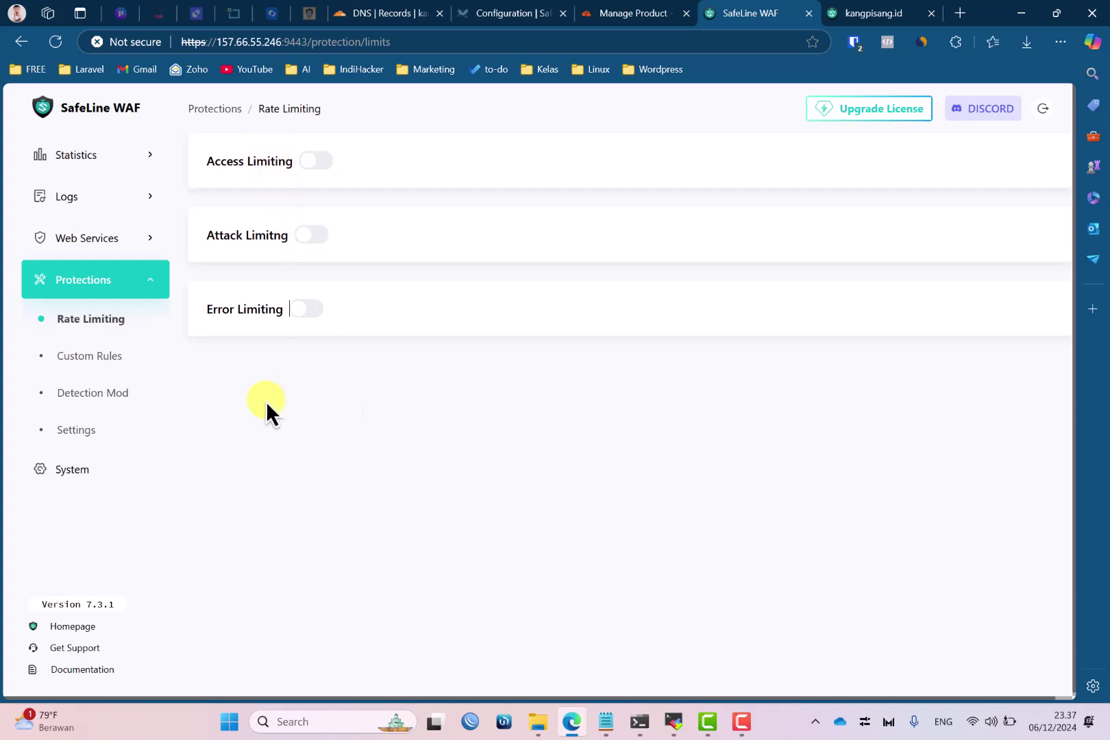
click(154, 239)
click(144, 277)
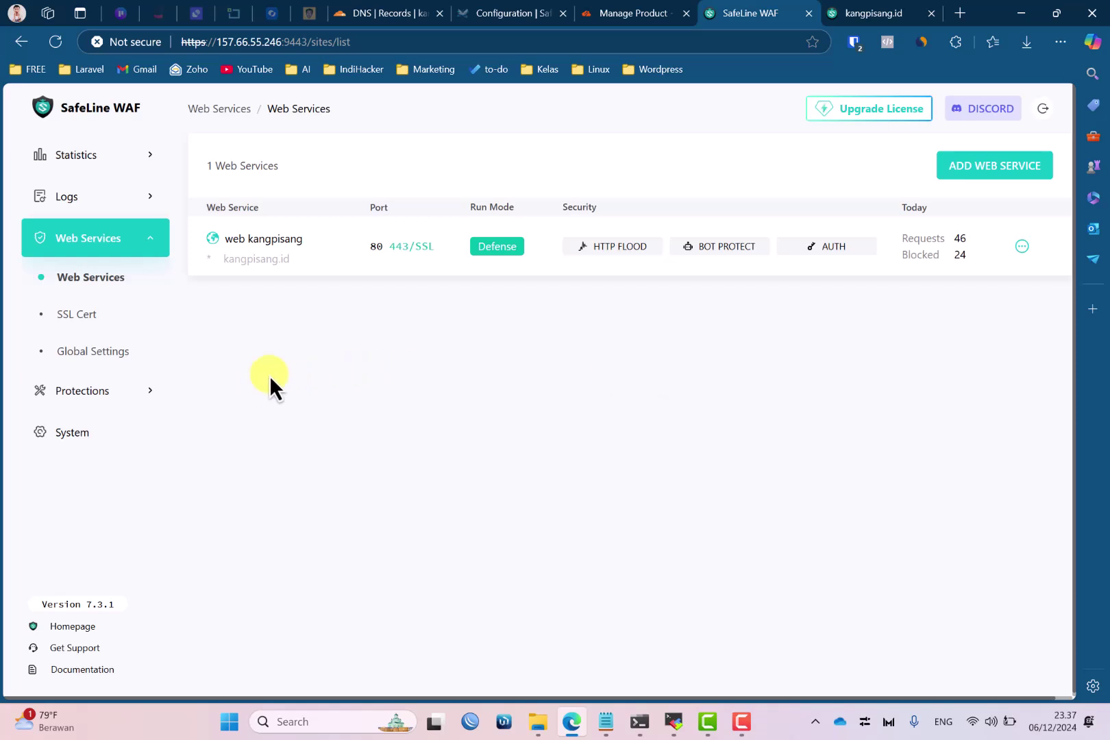
- Enable global Access Limiting with a duration of 10 seconds and an access count of 1000
click(146, 388)
click(104, 319)
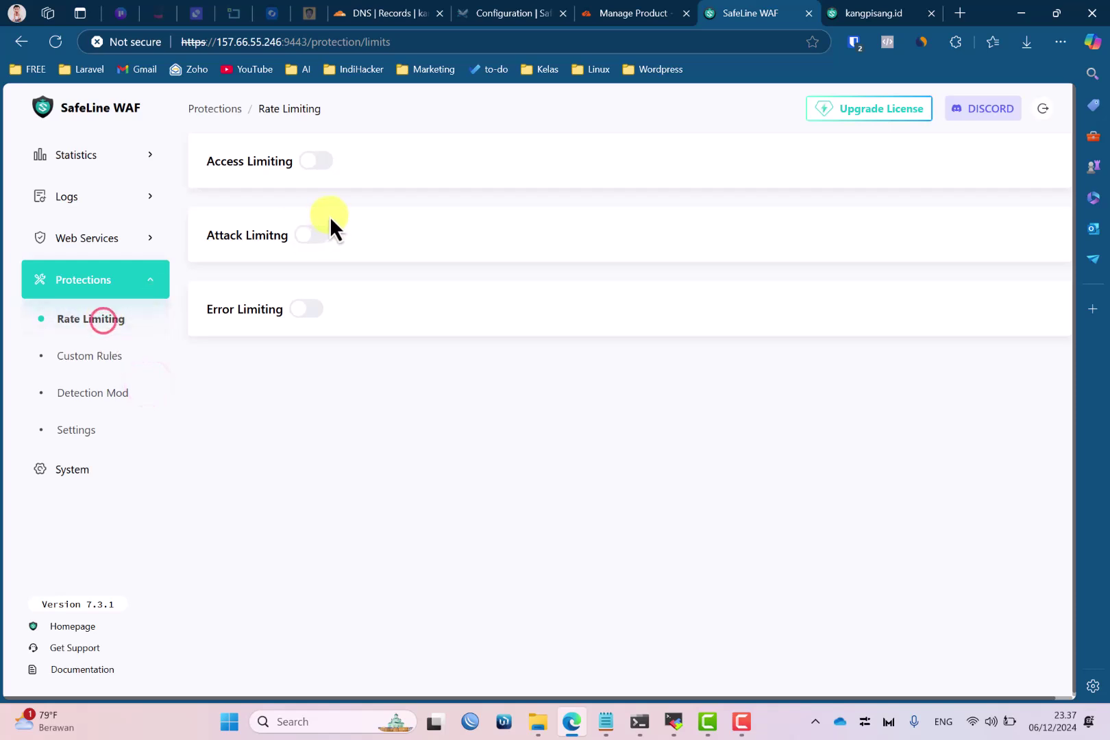
click(308, 162)
click(274, 207)
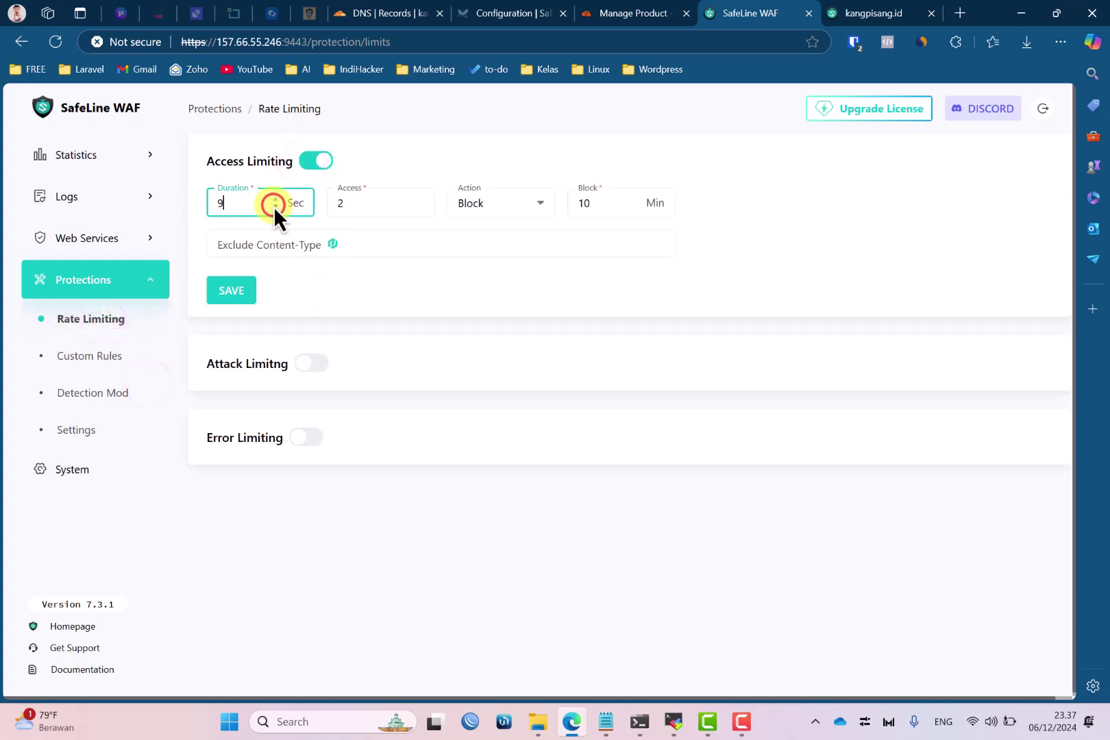
click(275, 200)
double_click(364, 202)
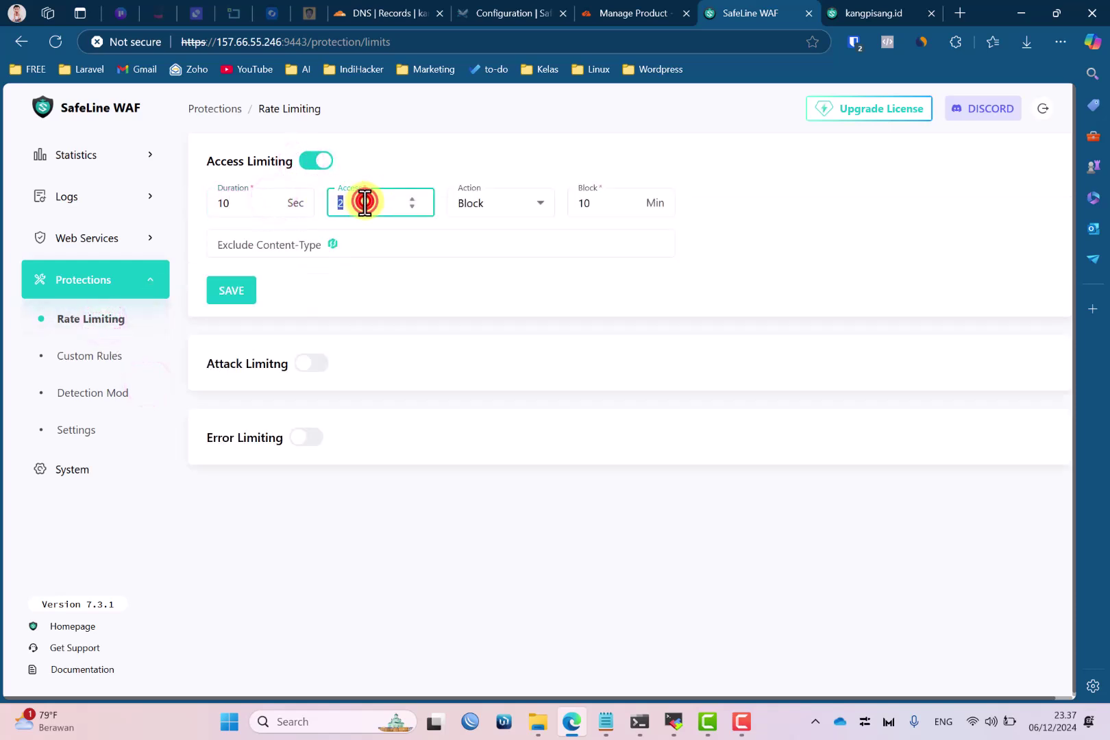
text(1000)
click(431, 281)
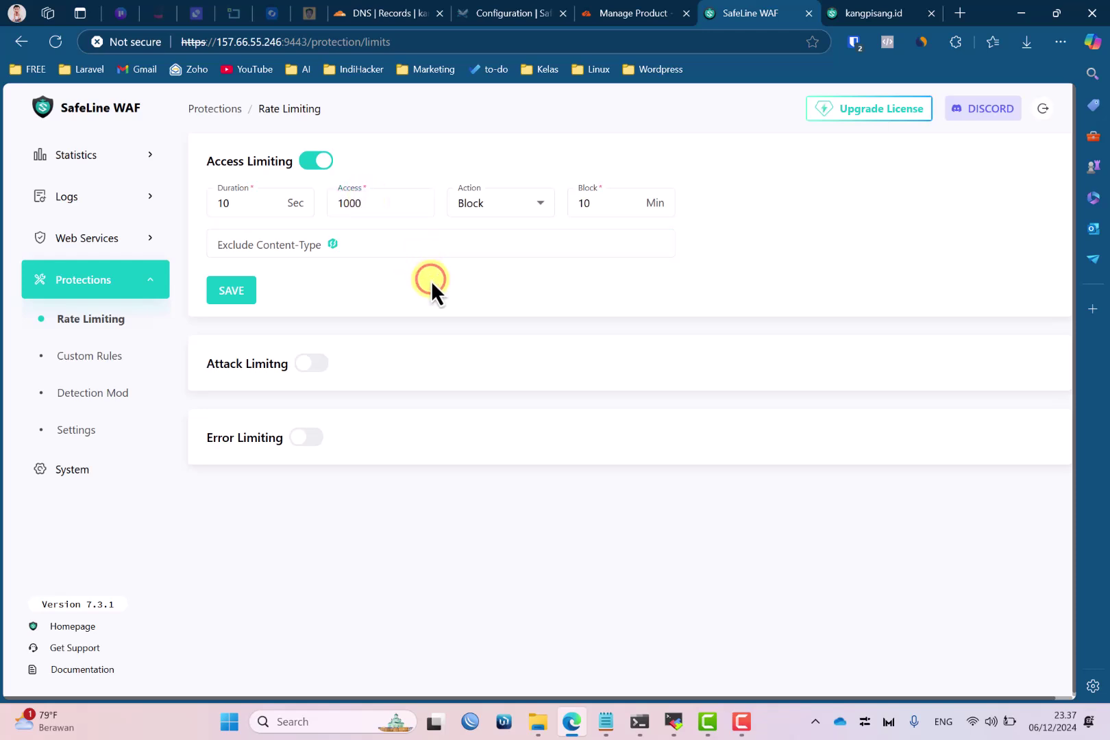